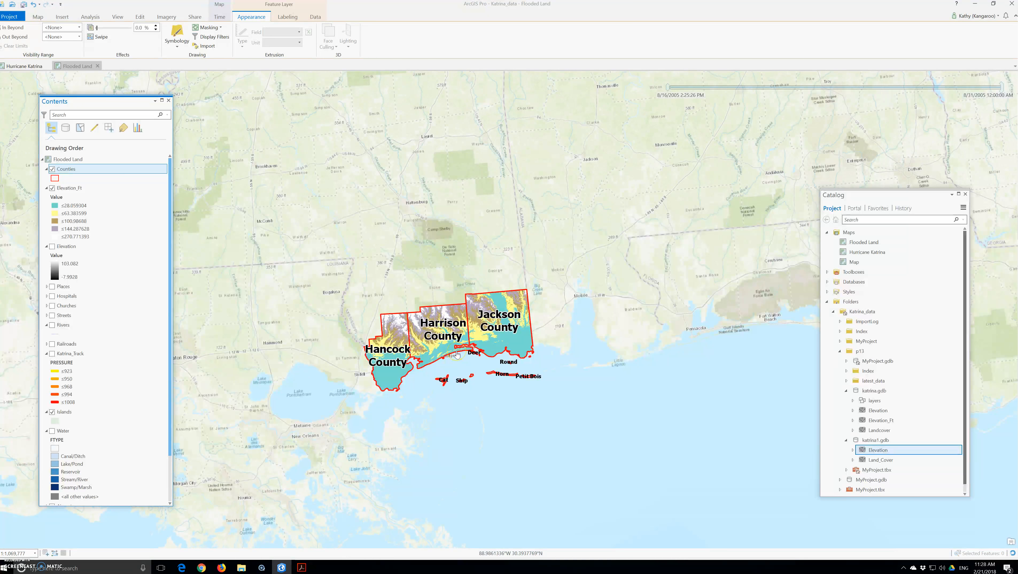
Search the Geoprocessing tools for 'raster ca' and open the Spatial Analyst Raster Calculator
left_click(461, 360)
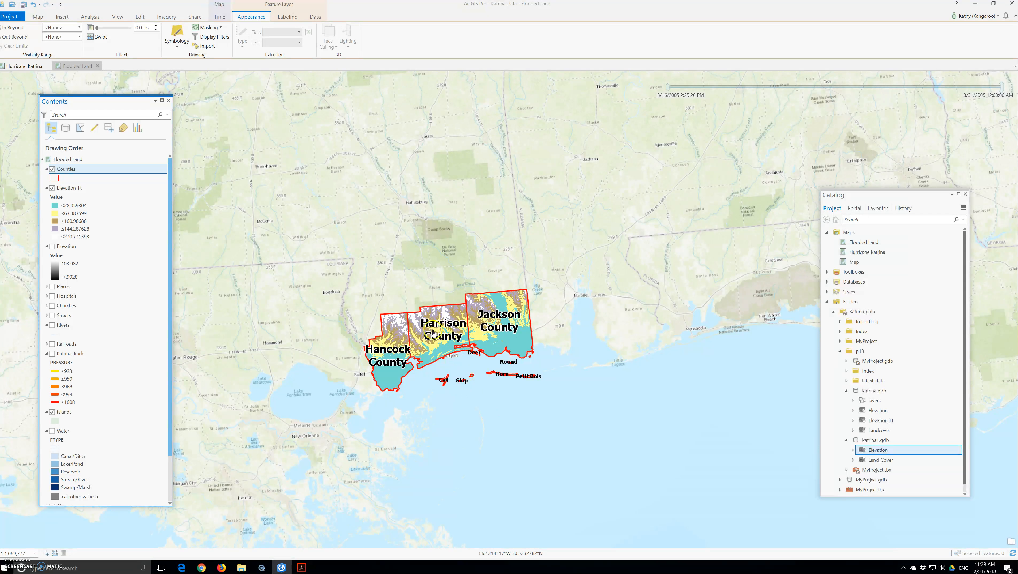
left_click(414, 382)
left_click(89, 16)
left_click(97, 37)
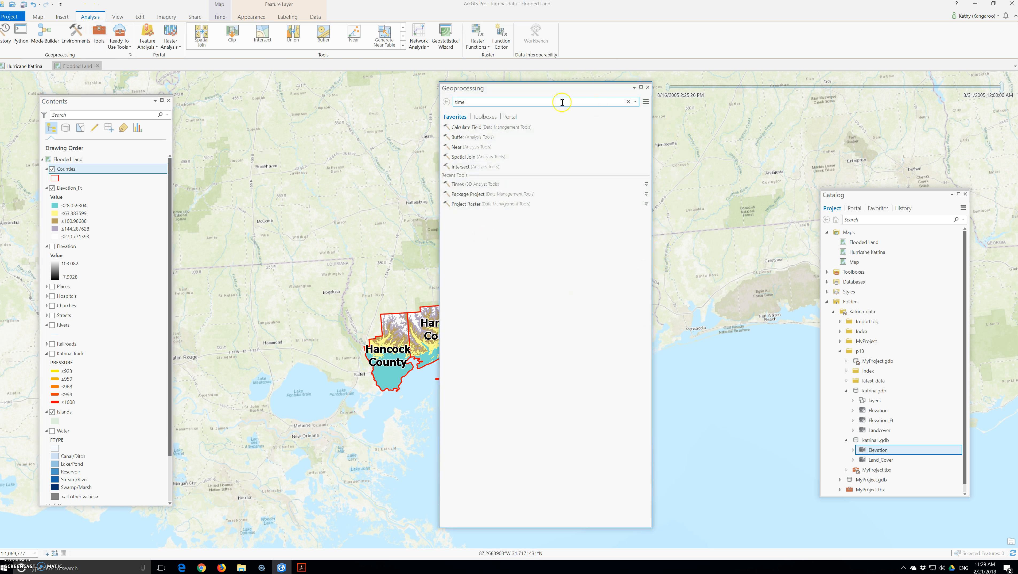
left_click(473, 104)
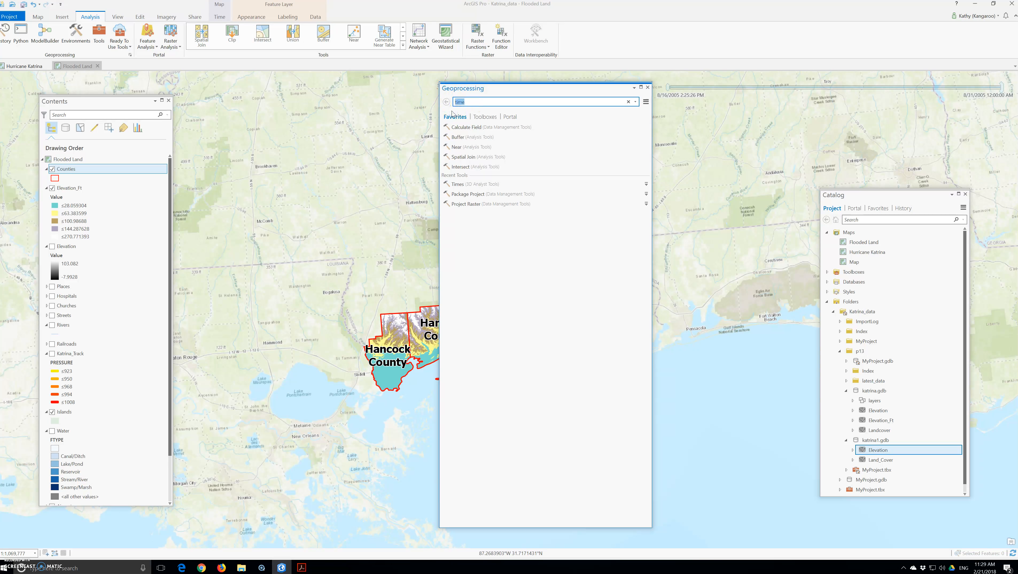
left_click(453, 146)
type("raster ca")
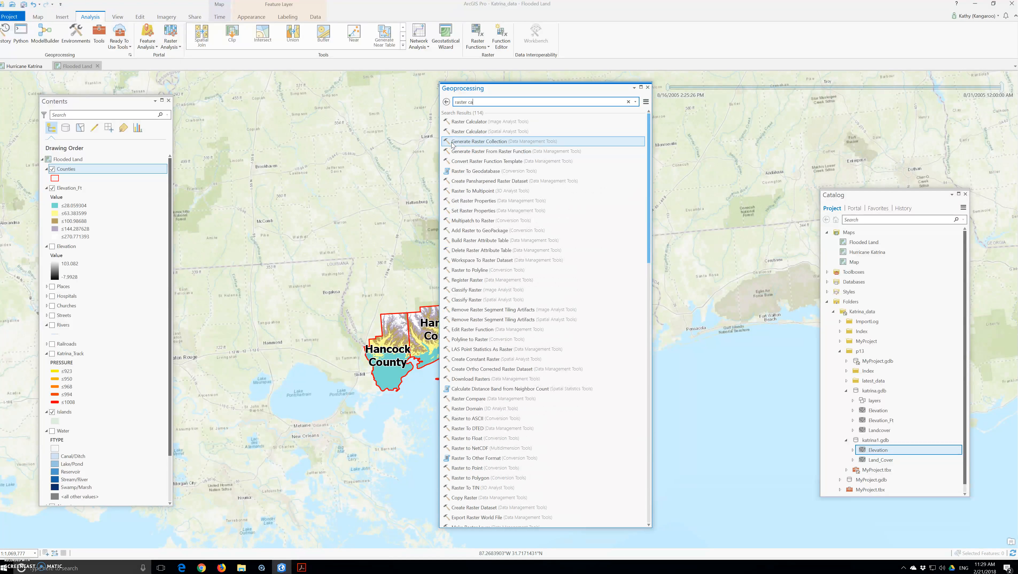
left_click(468, 122)
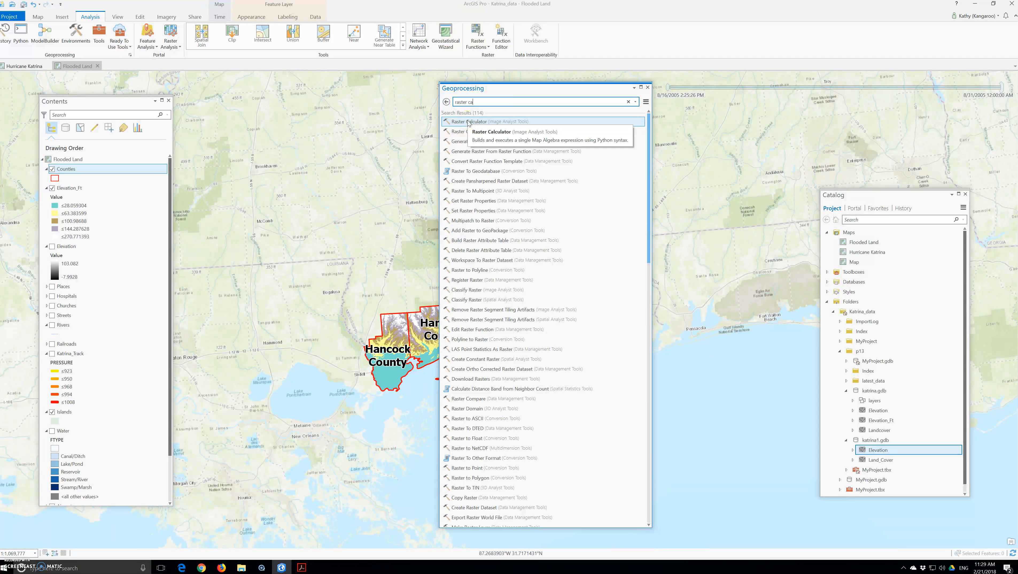
left_click(464, 122)
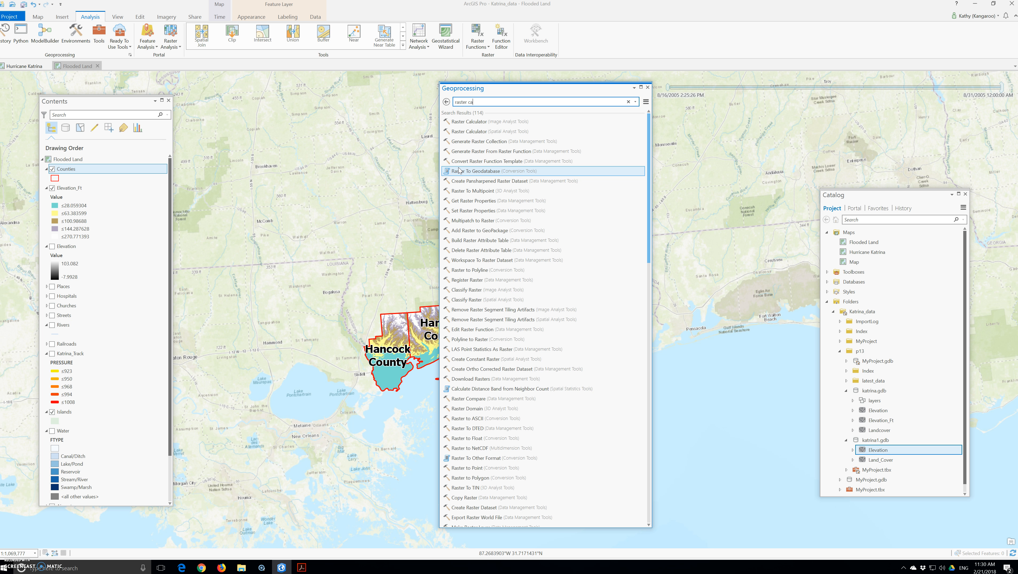
left_click(453, 131)
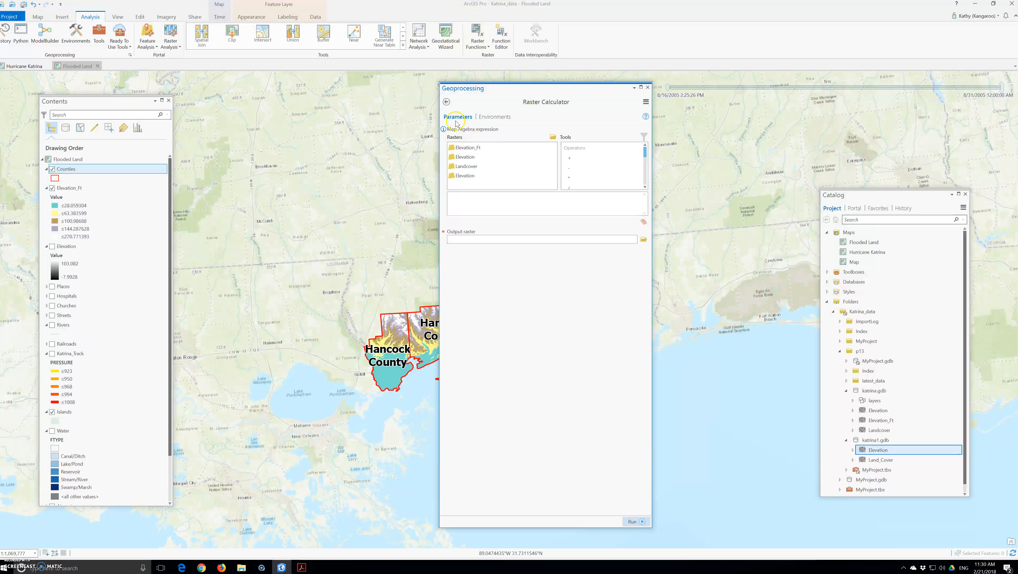
Go back to the search results and reopen the Raster Calculator tool
left_click(446, 102)
left_click(467, 129)
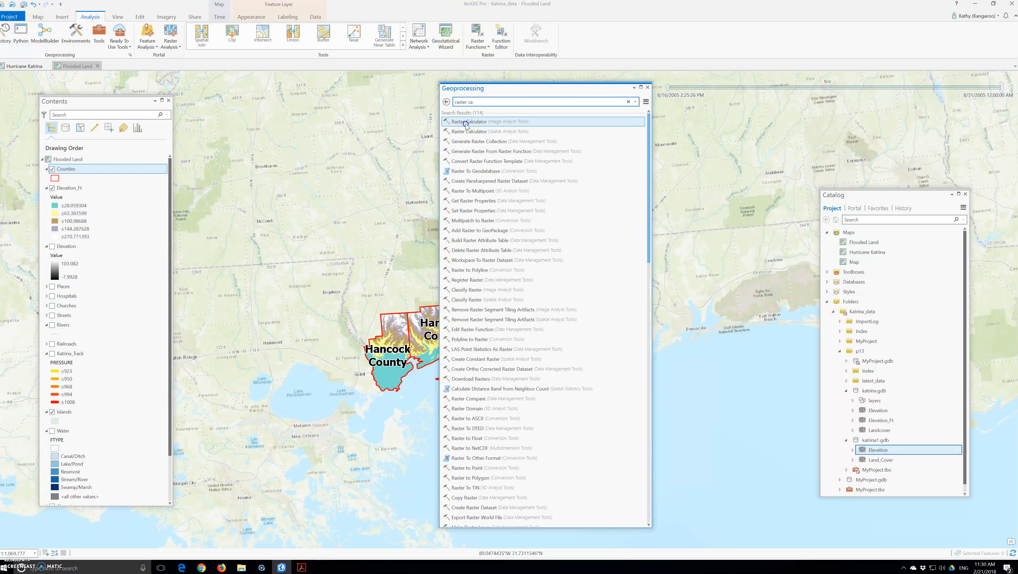
left_click(446, 102)
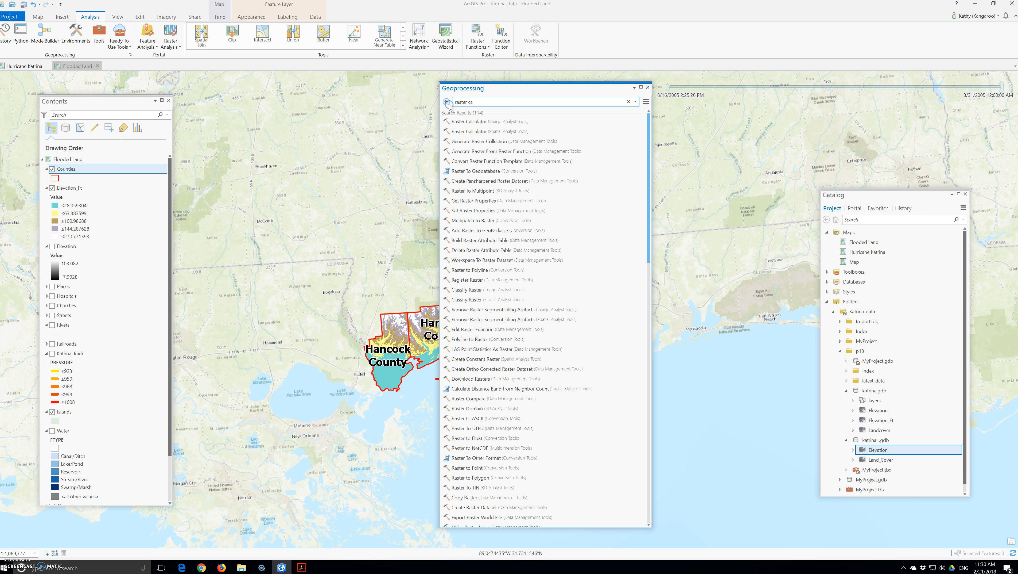
left_click(463, 127)
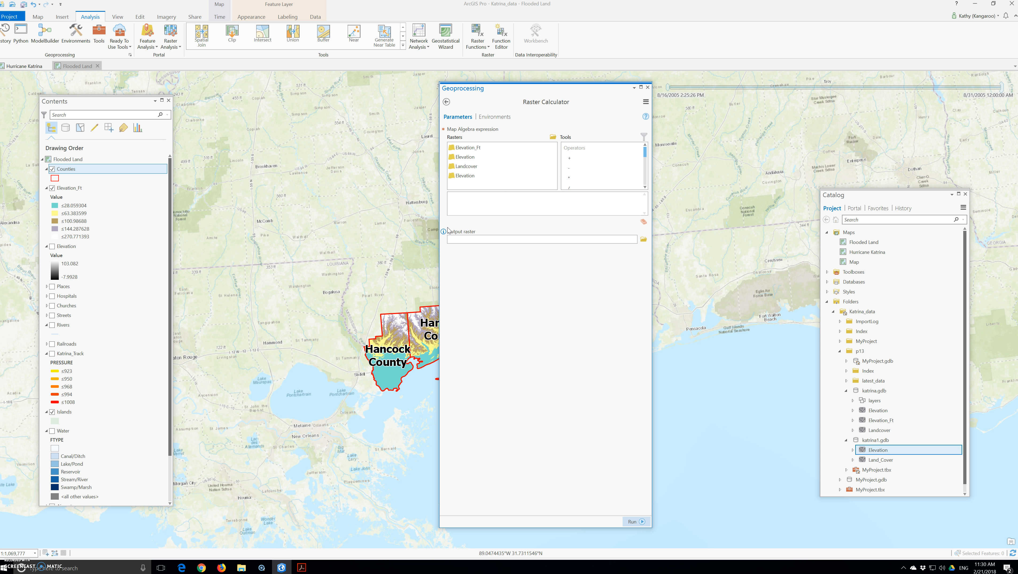
Build the expression "Elevation" <= 15 from the Rasters and Tools lists
double_click(465, 176)
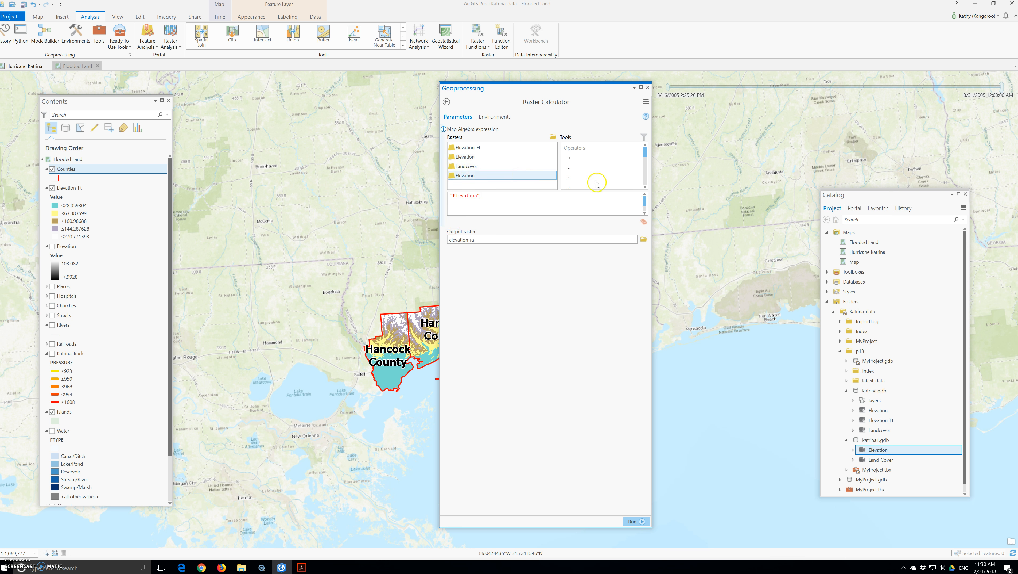
left_click(645, 186)
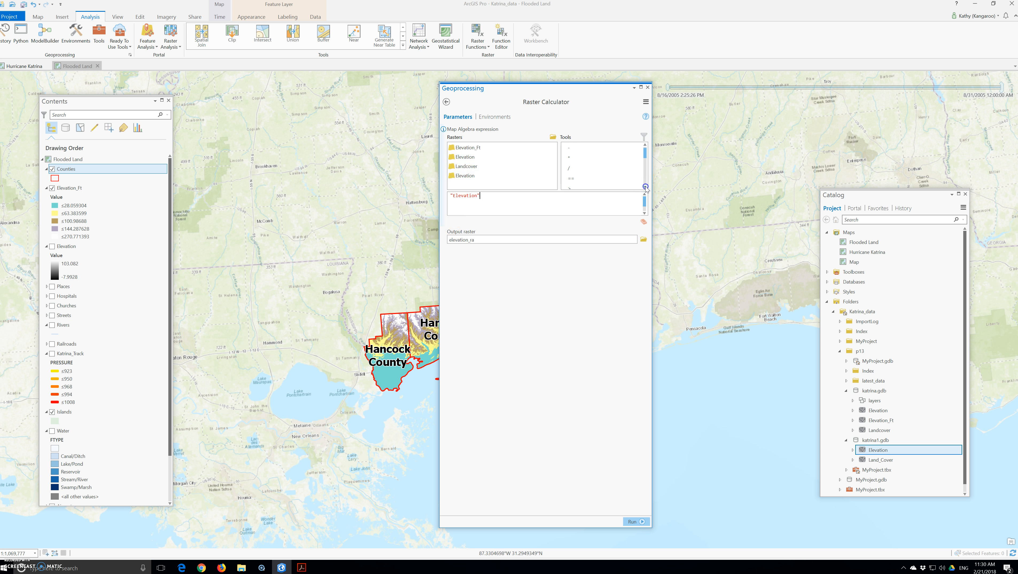
scroll(584, 179, "down", 1)
left_click(583, 179)
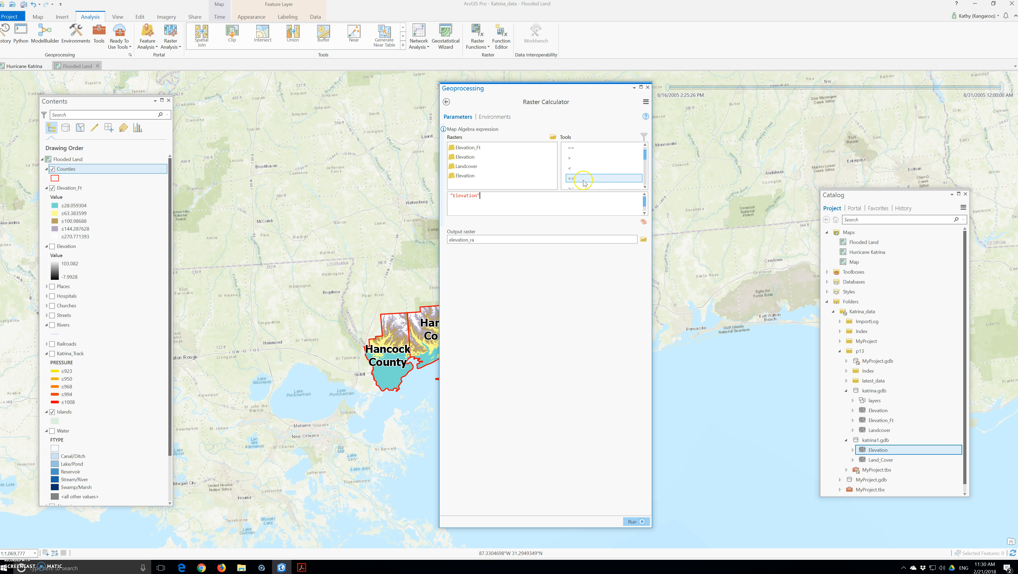
left_click(583, 181)
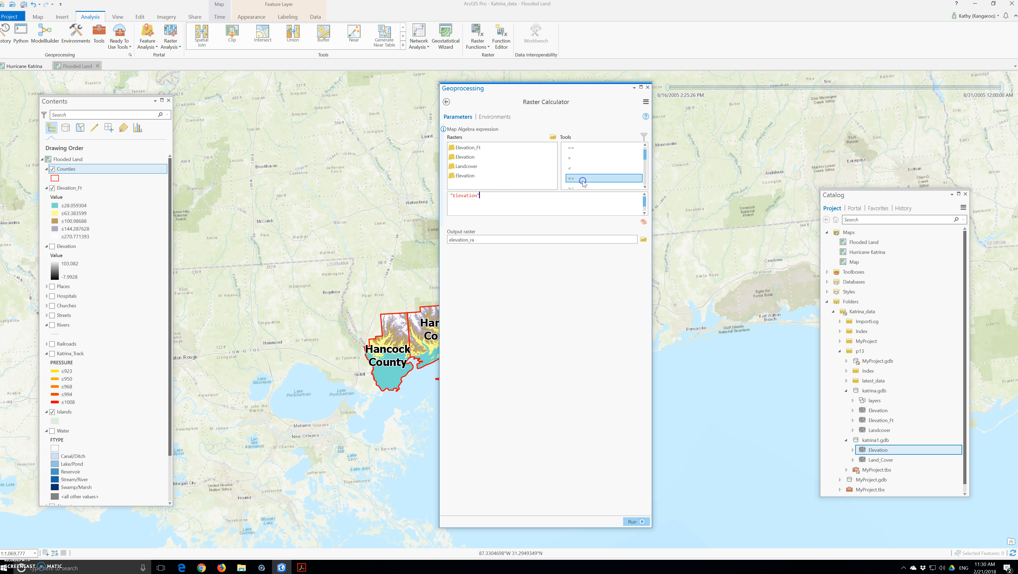
left_click(574, 178)
left_click(575, 179)
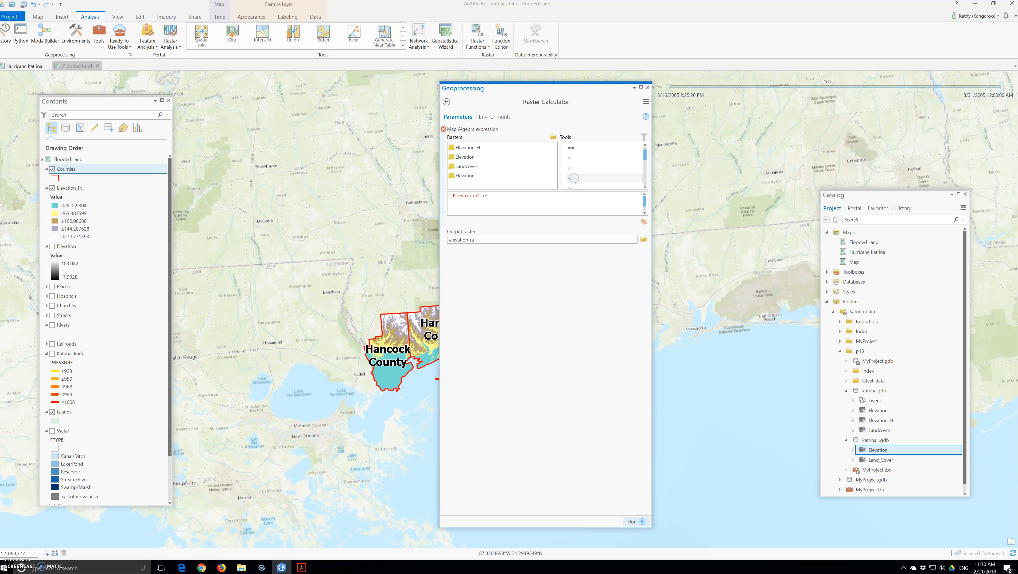
type("15")
Set katrina.gdb as the output raster location
left_click(644, 239)
double_click(363, 206)
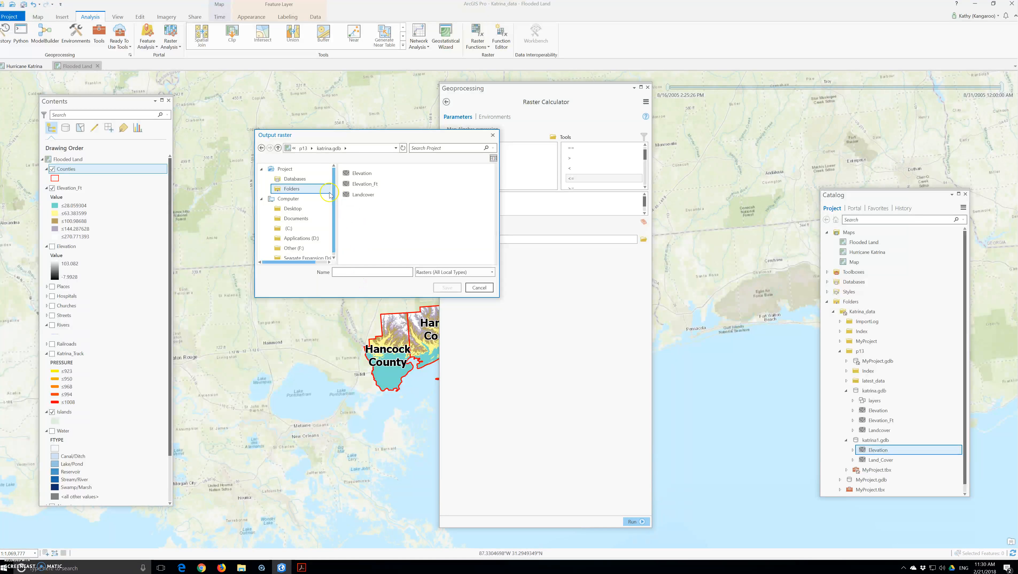
left_click(261, 148)
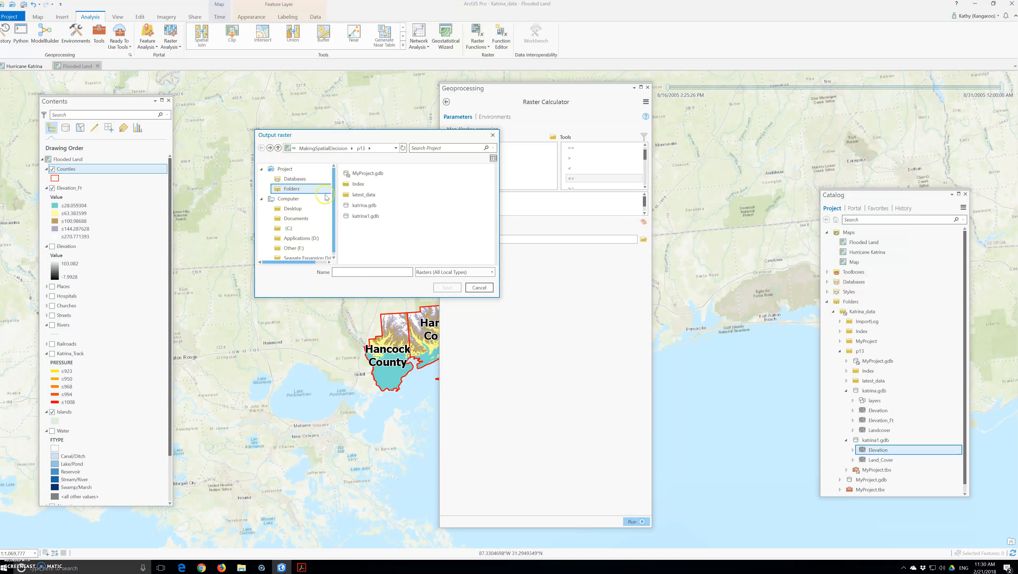
left_click(364, 206)
left_click(364, 273)
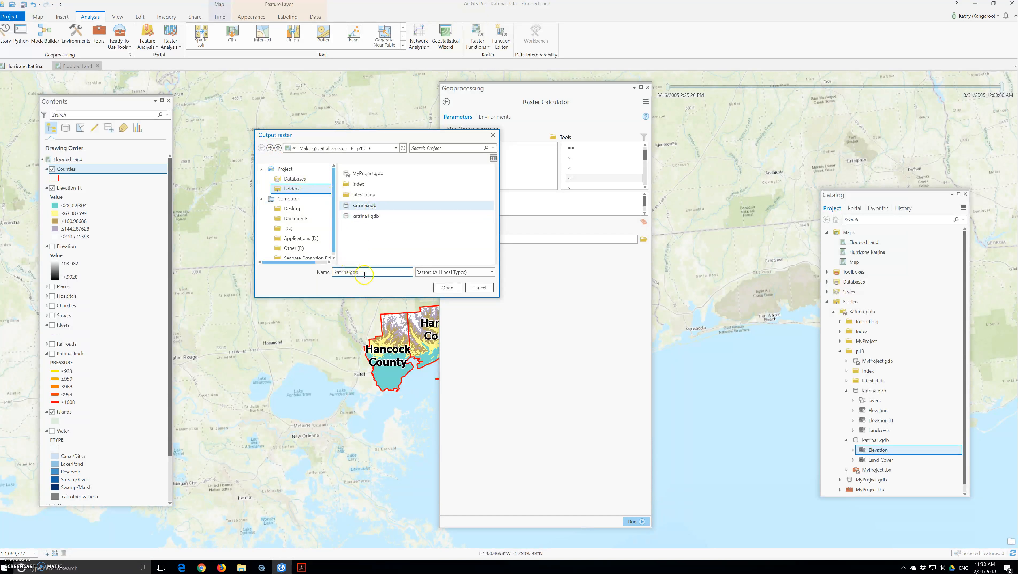
left_click(448, 287)
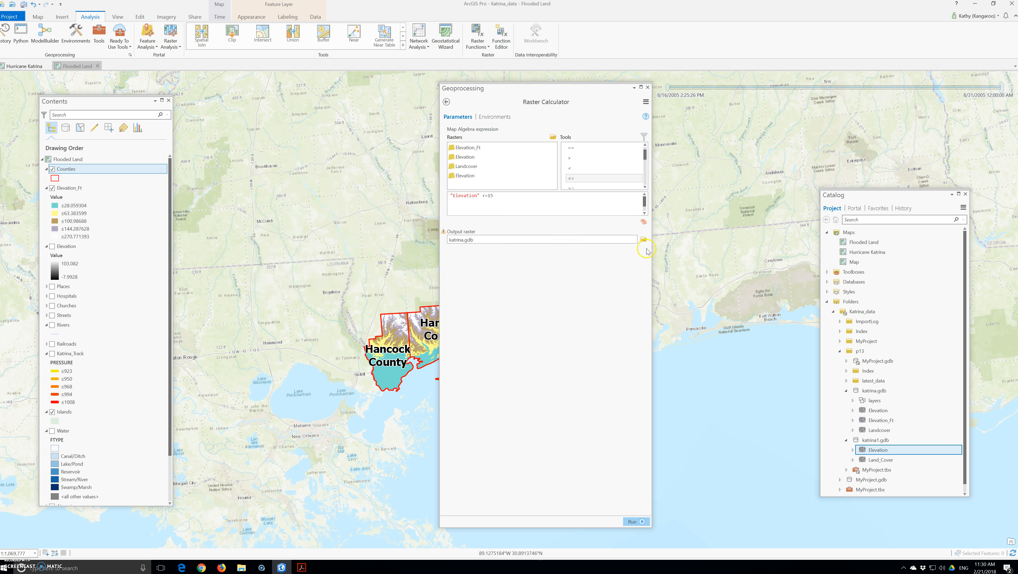
Name the output raster floodland in katrina.gdb and run the calculation
left_click(643, 239)
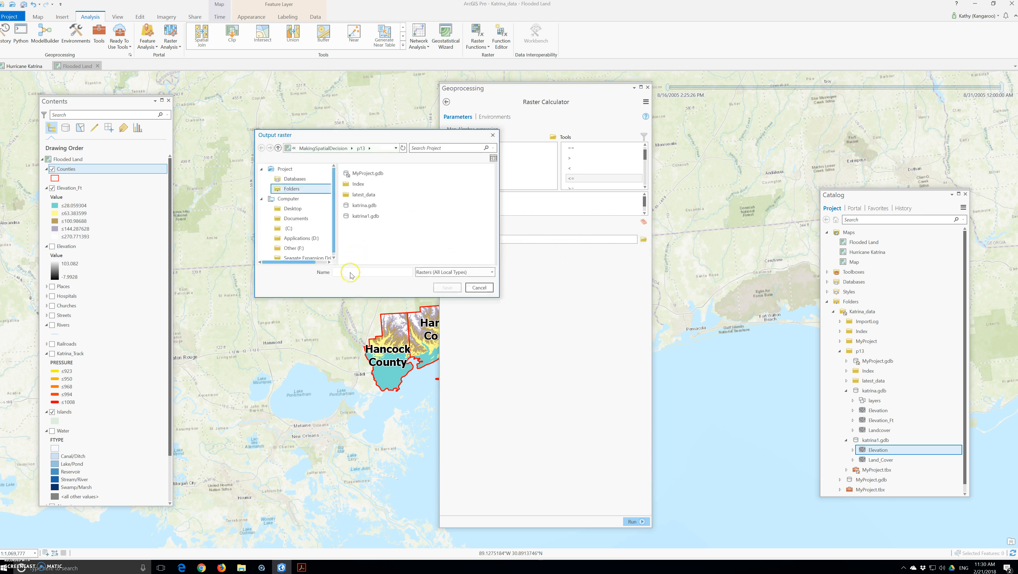
double_click(365, 206)
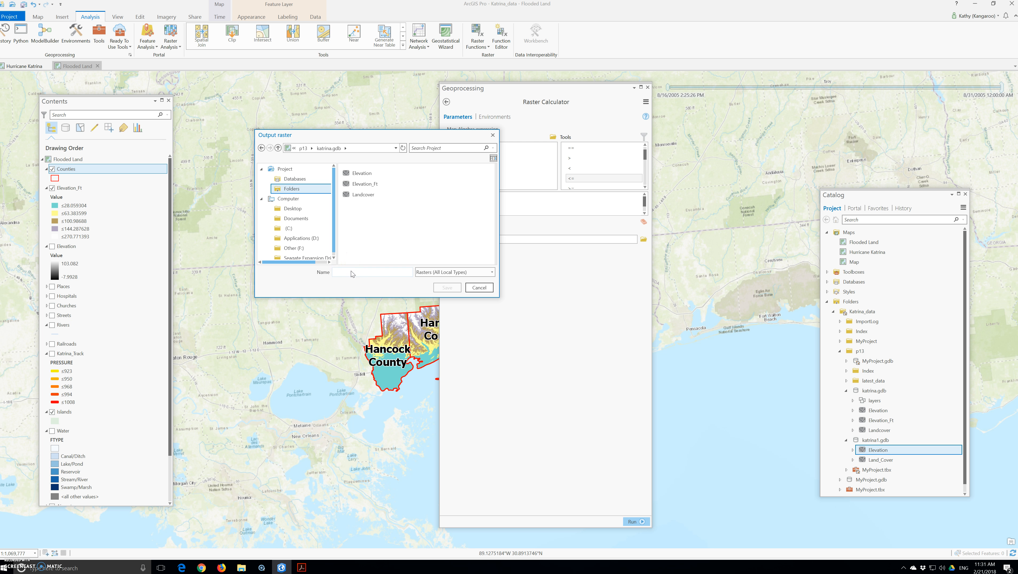
left_click(352, 273)
type("floodland")
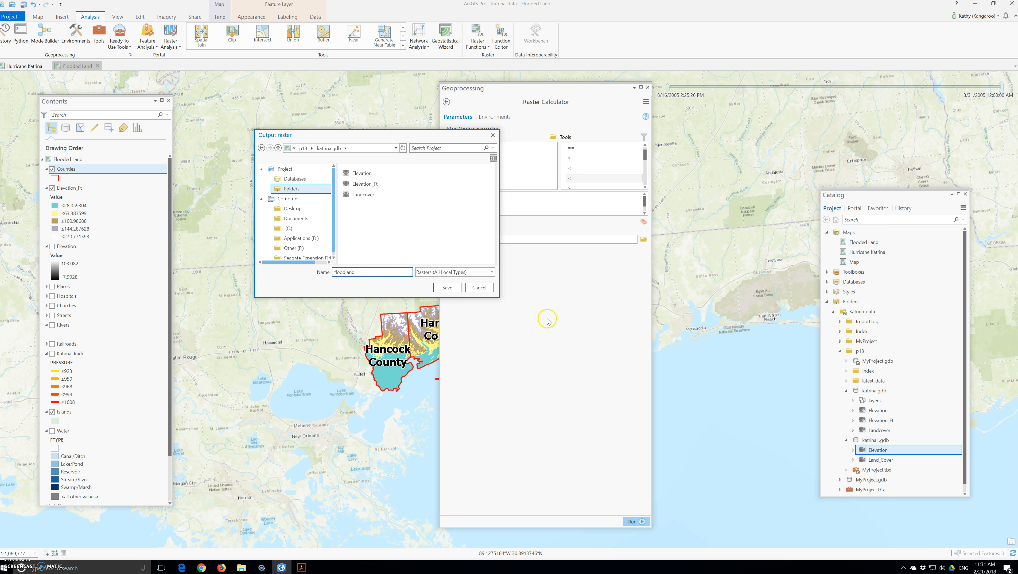
left_click(448, 288)
left_click(634, 521)
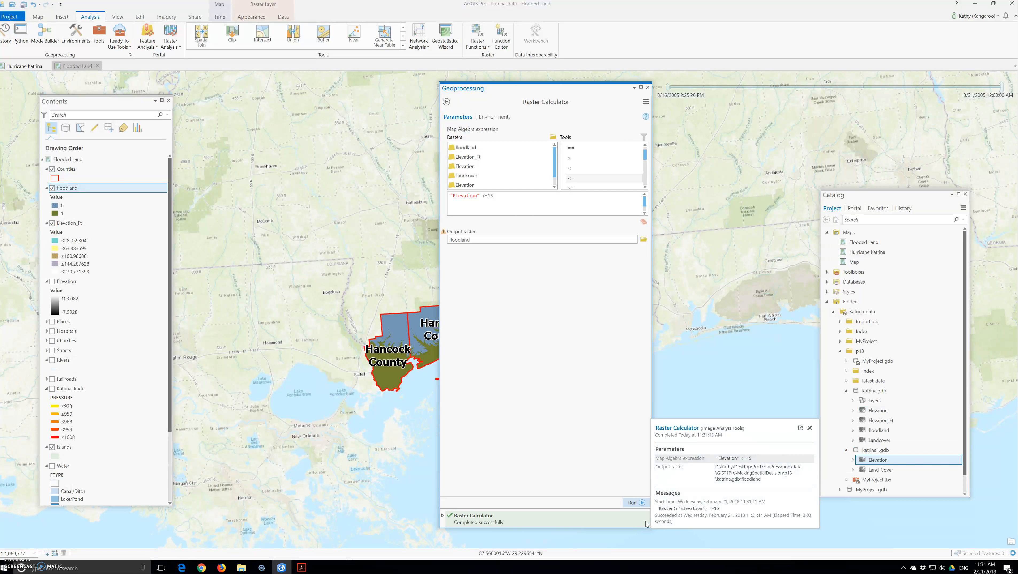
Close the Geoprocessing pane to view floodland over Hancock, Harrison and Jackson counties
left_click(622, 508)
left_click(648, 88)
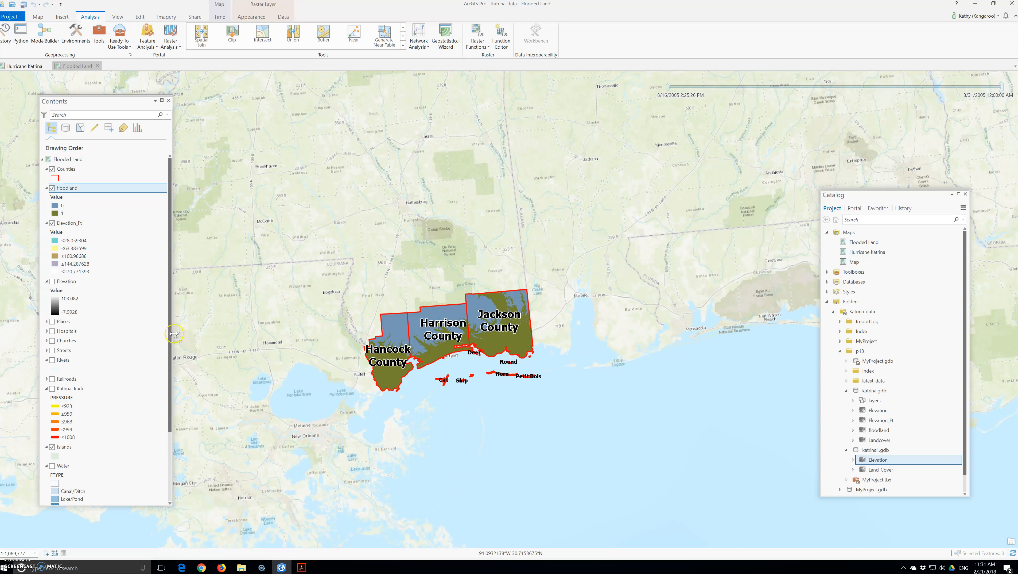
In floodland's symbology, label value 0 'Not Flooded' and value 1 'Flooded'
right_click(59, 192)
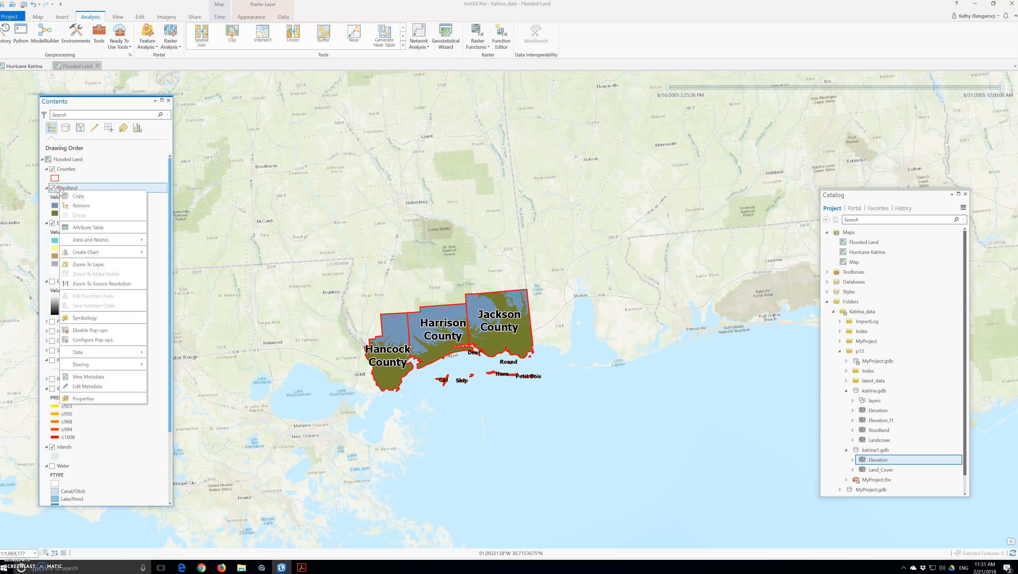
left_click(85, 318)
left_click(77, 261)
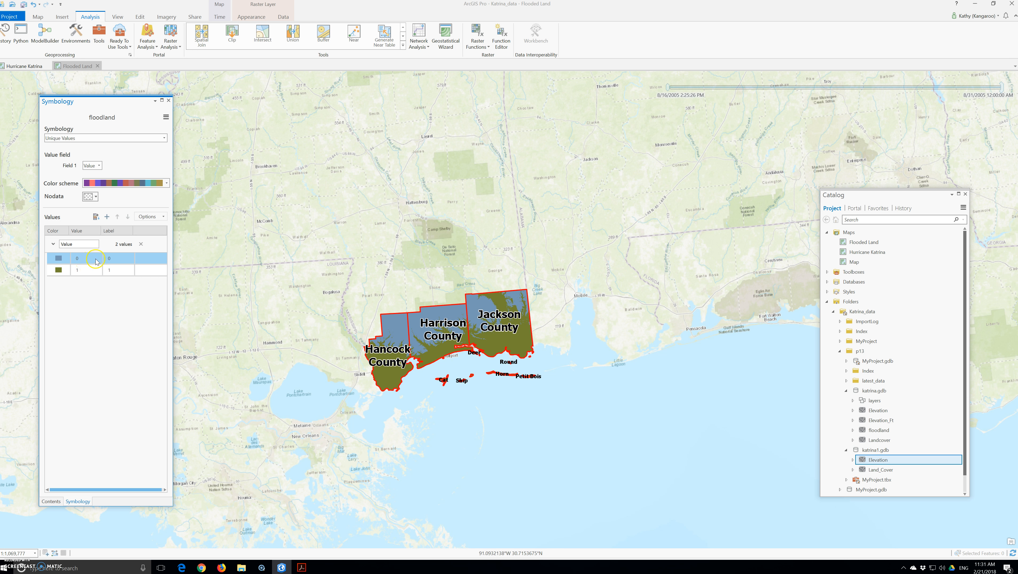
left_click(118, 258)
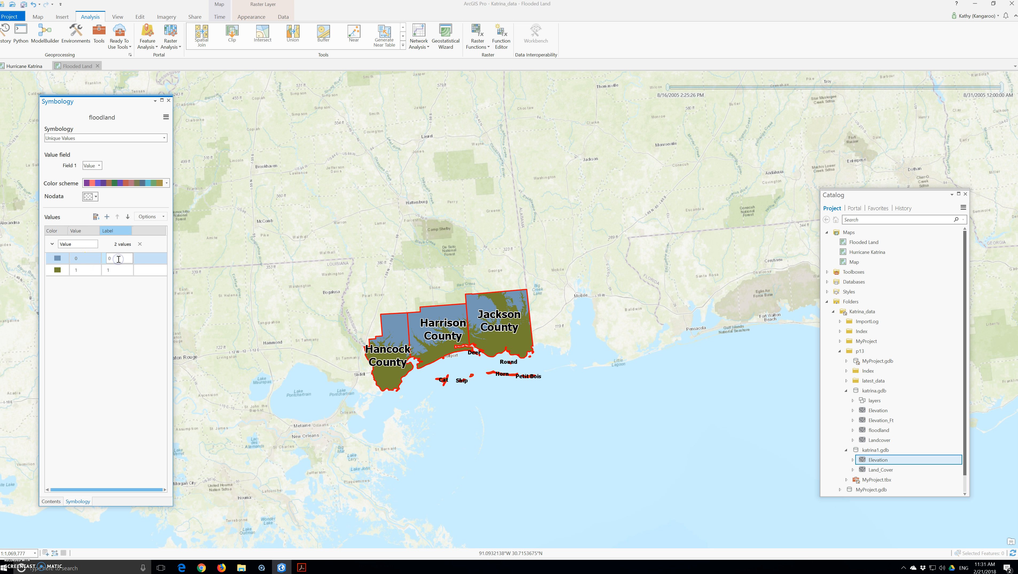
type("Not Flooded")
left_click(116, 270)
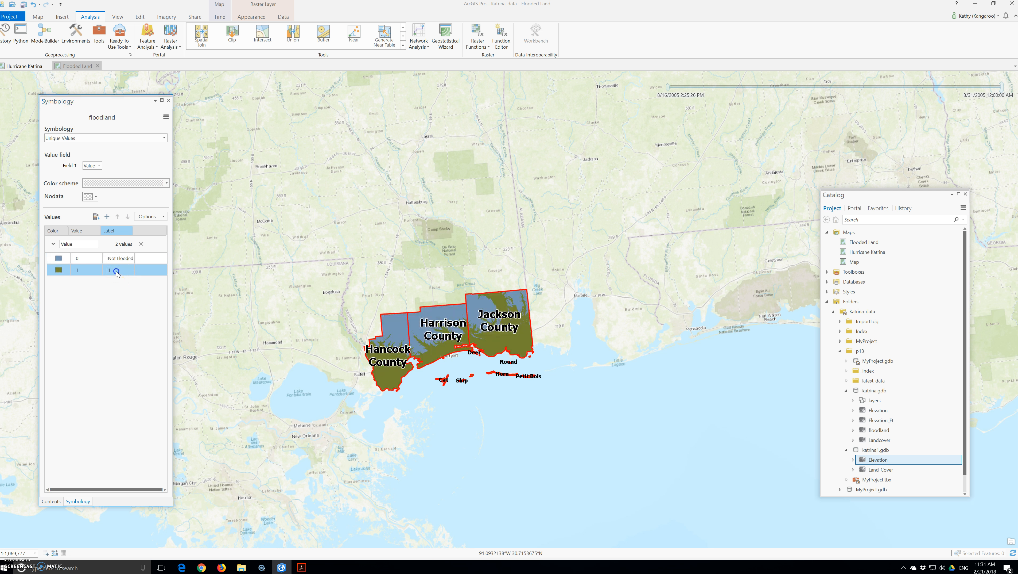
type("F")
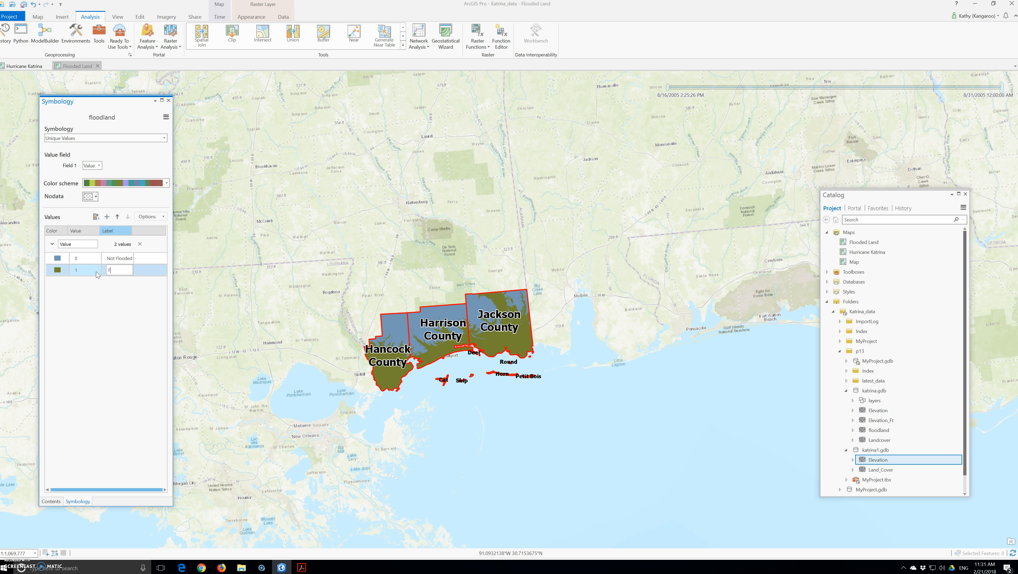
type("looded")
key("Return")
Colour the Not Flooded class dark teal and the Flooded class blue
left_click(96, 257)
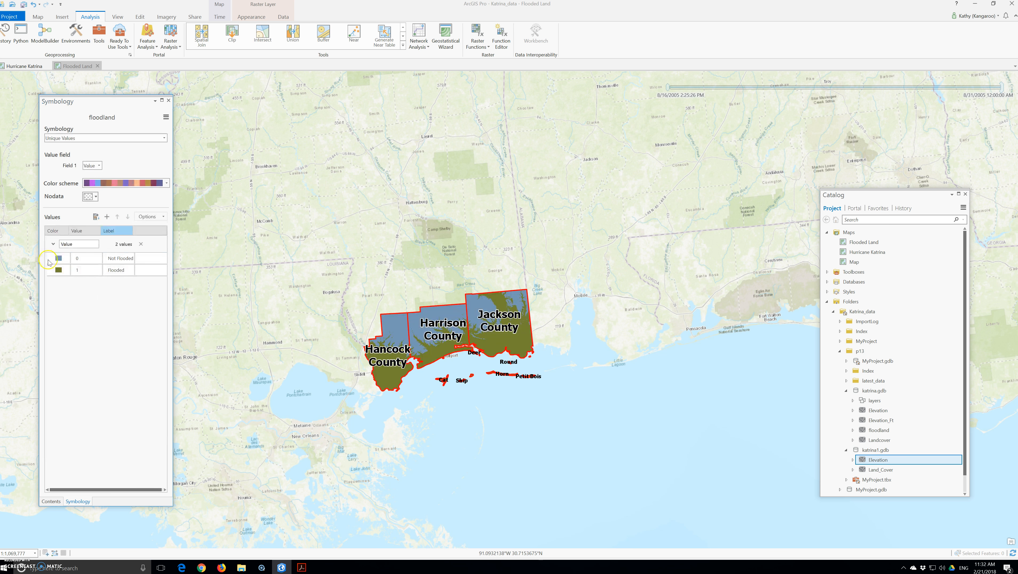
left_click(58, 258)
left_click(62, 263)
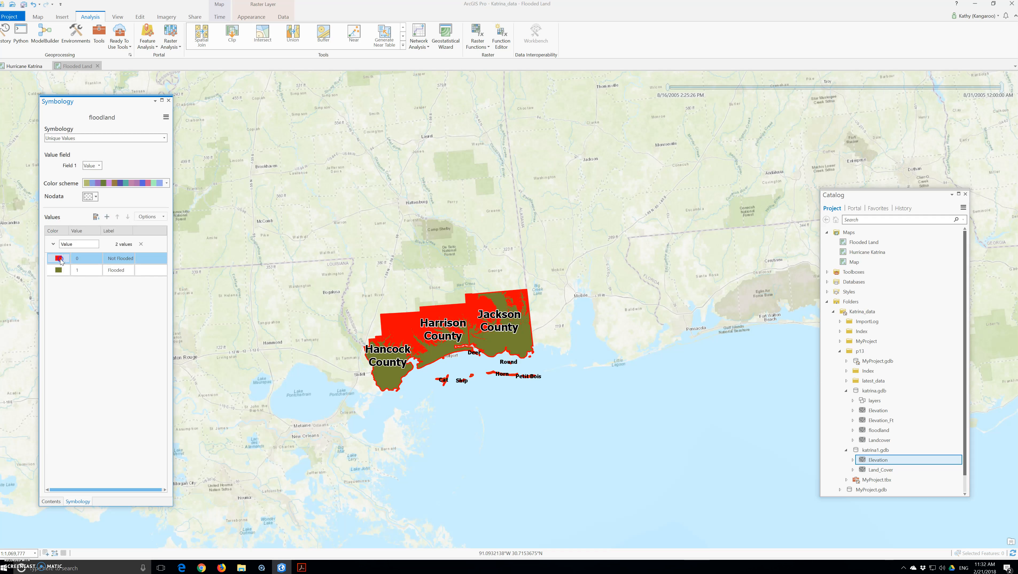
left_click(61, 262)
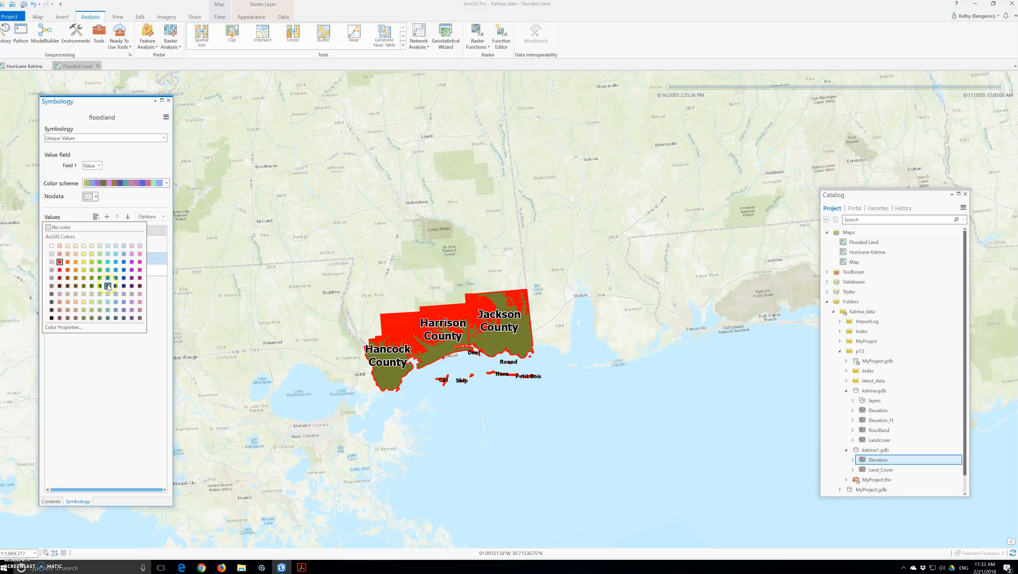
left_click(107, 286)
left_click(58, 269)
left_click(61, 270)
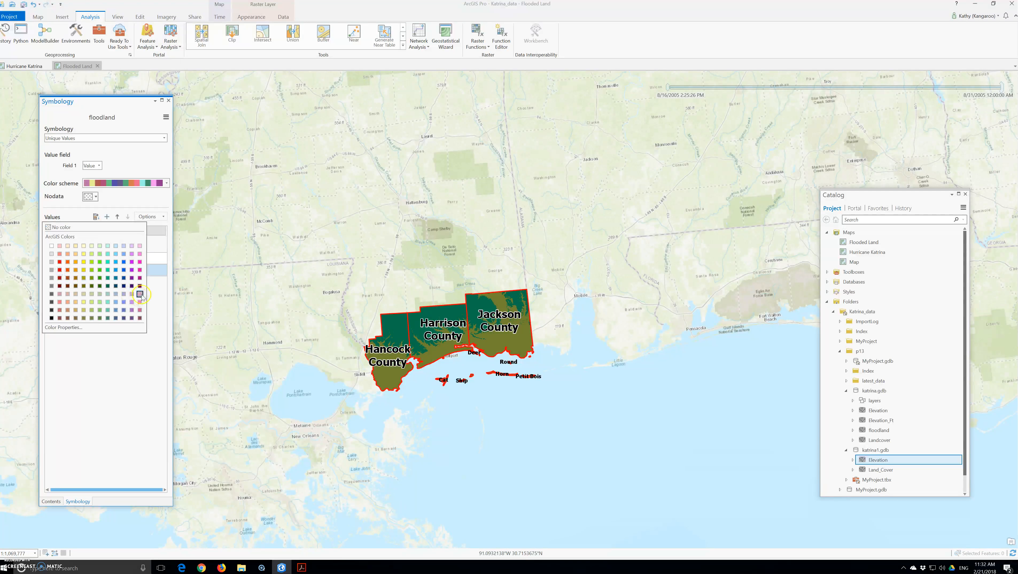
left_click(124, 271)
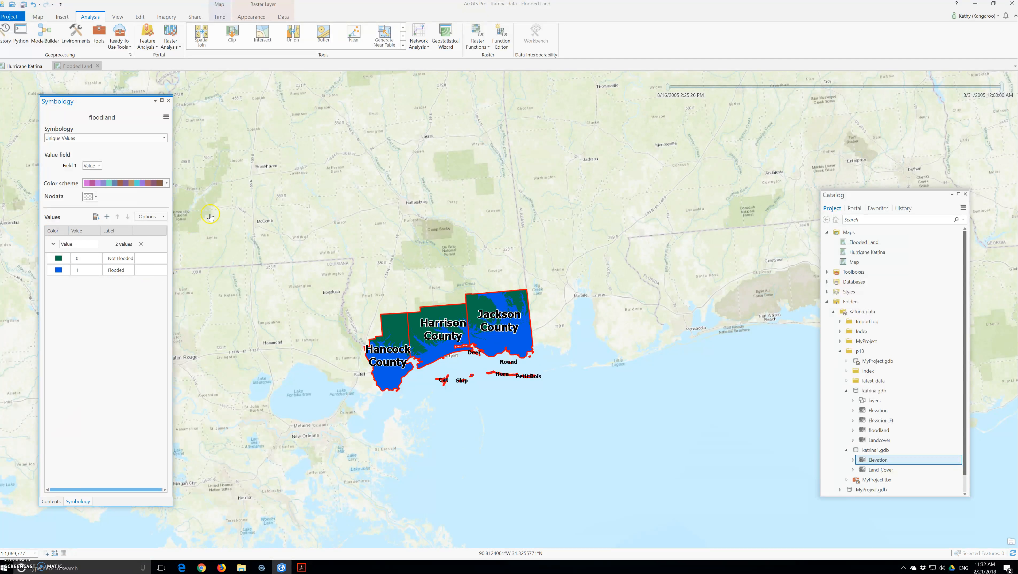
left_click(169, 100)
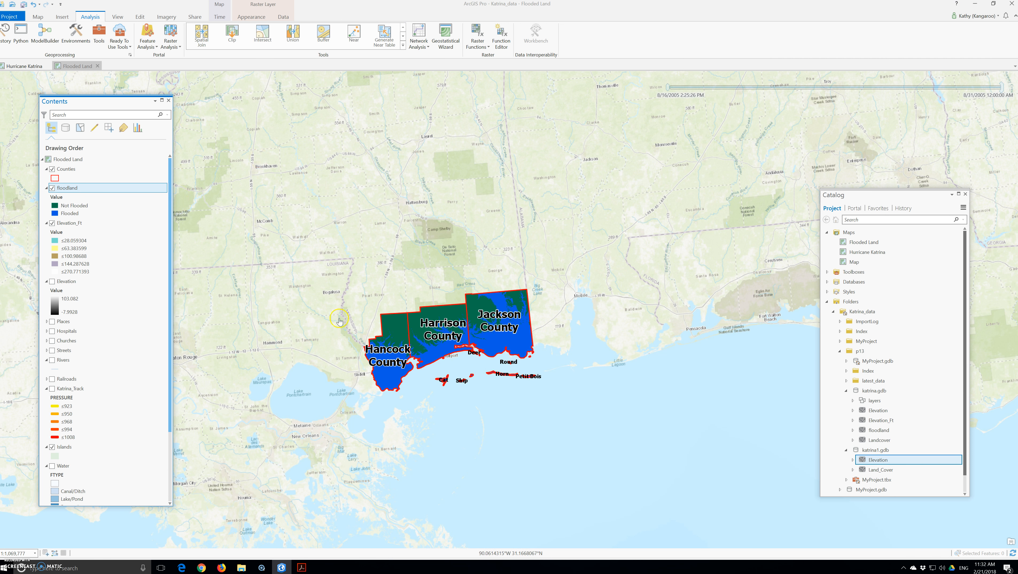
Zoom around the Jackson County coast, pan to Hancock County, and move the Catalog pane aside
scroll(494, 351, "up", 5)
scroll(593, 283, "down", 1)
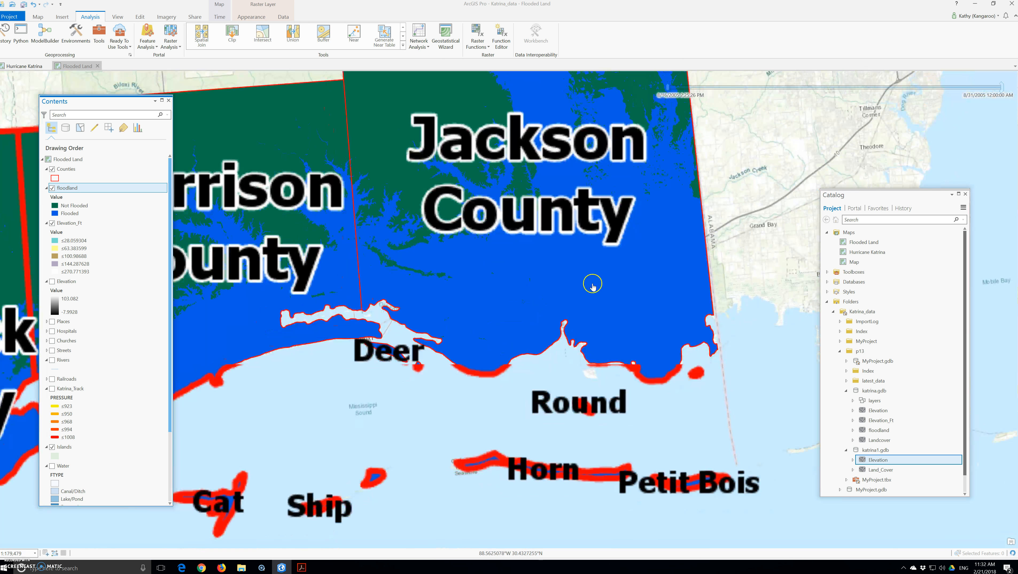
left_click_drag(372, 263, 542, 269)
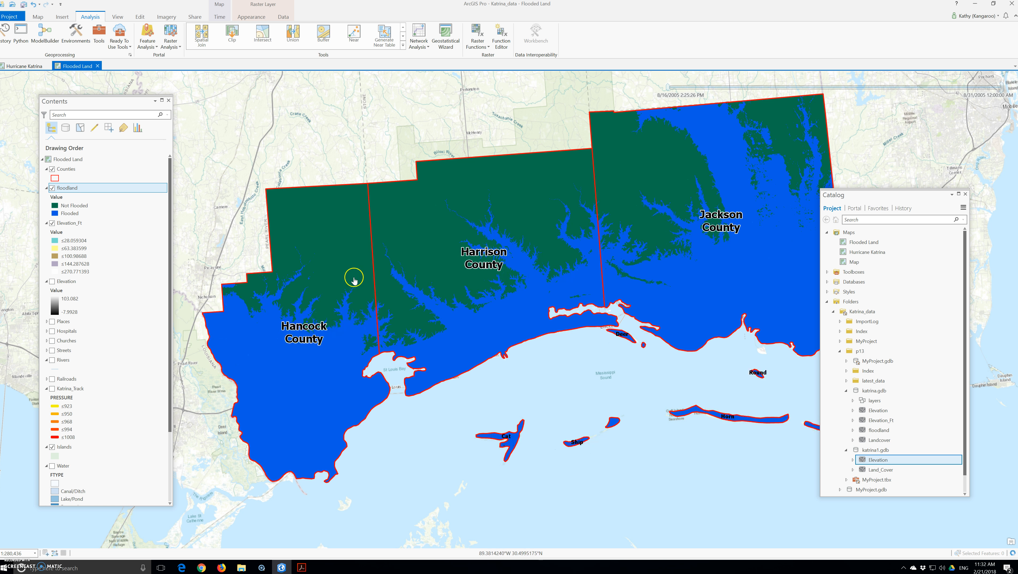
left_click_drag(905, 205, 943, 179)
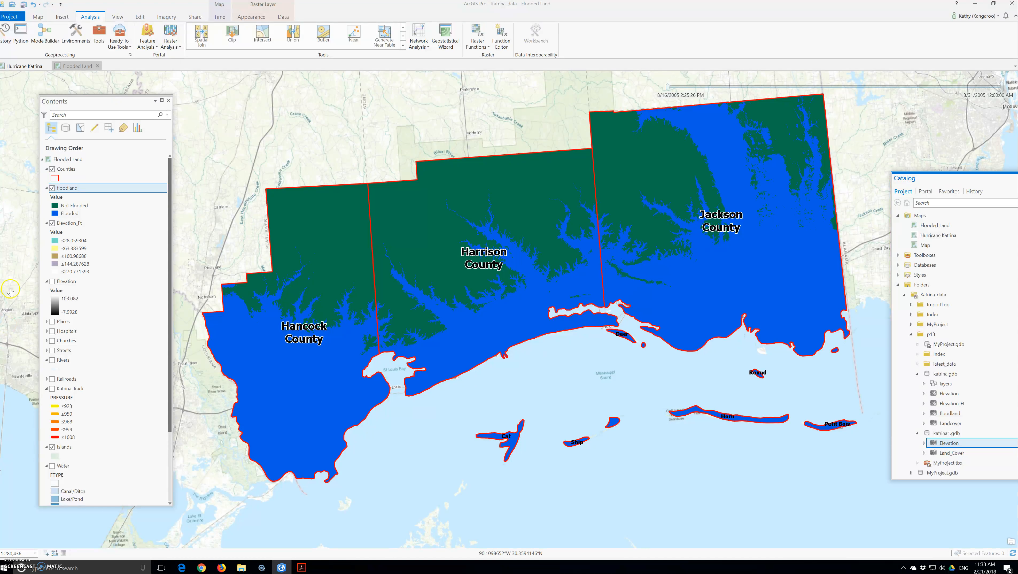
Turn on Landcover, drag it above floodland, and expand its class legend
scroll(60, 293, "down", 4)
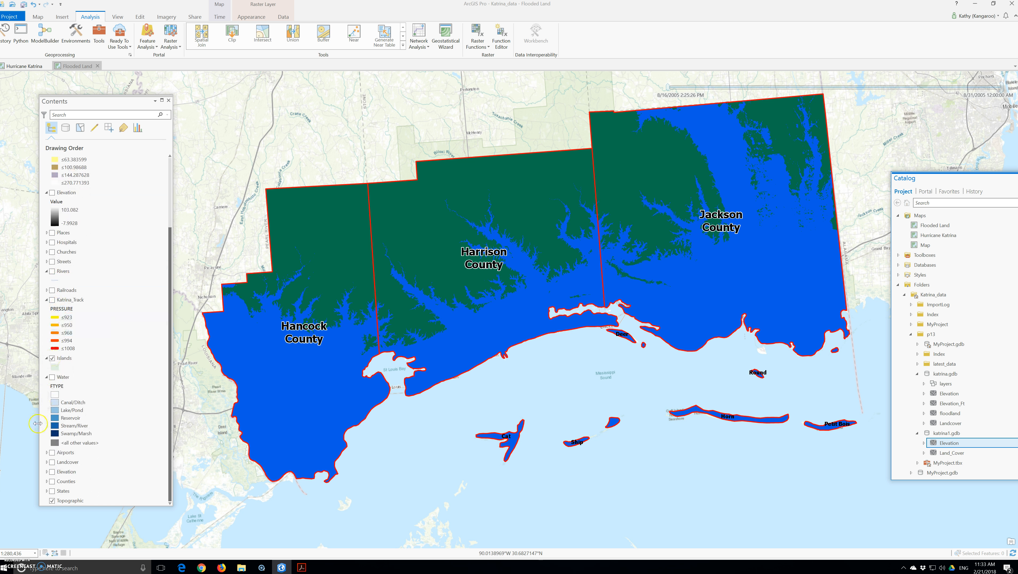
left_click(51, 462)
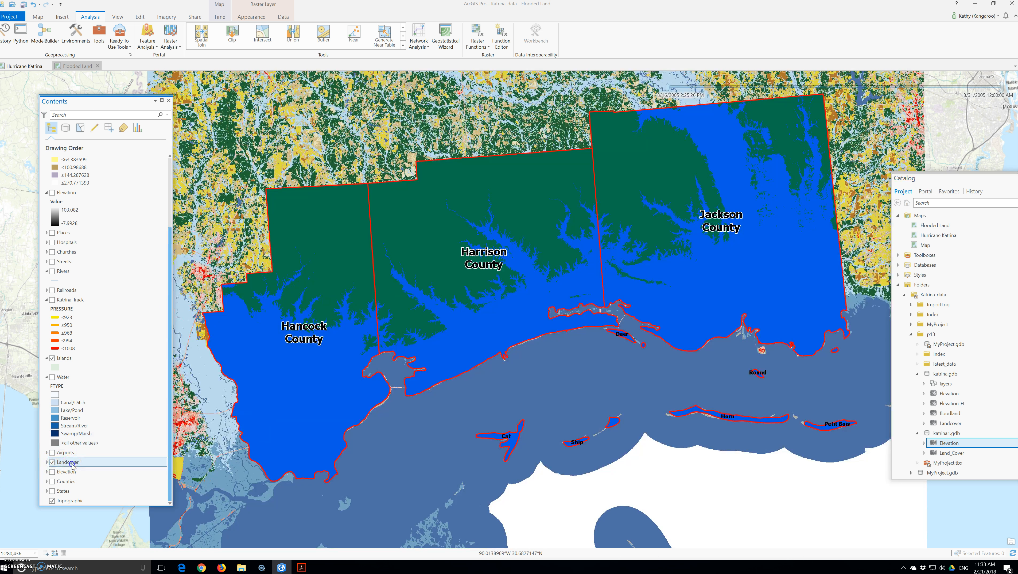
scroll(62, 188, "up", 3)
left_click_drag(61, 213, 65, 183)
scroll(453, 302, "down", 5)
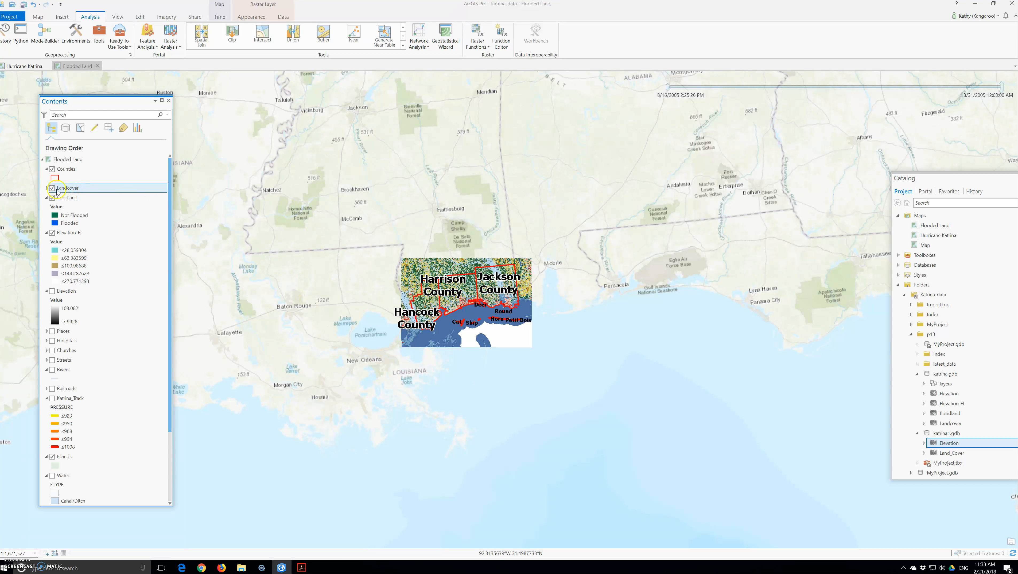
left_click(47, 188)
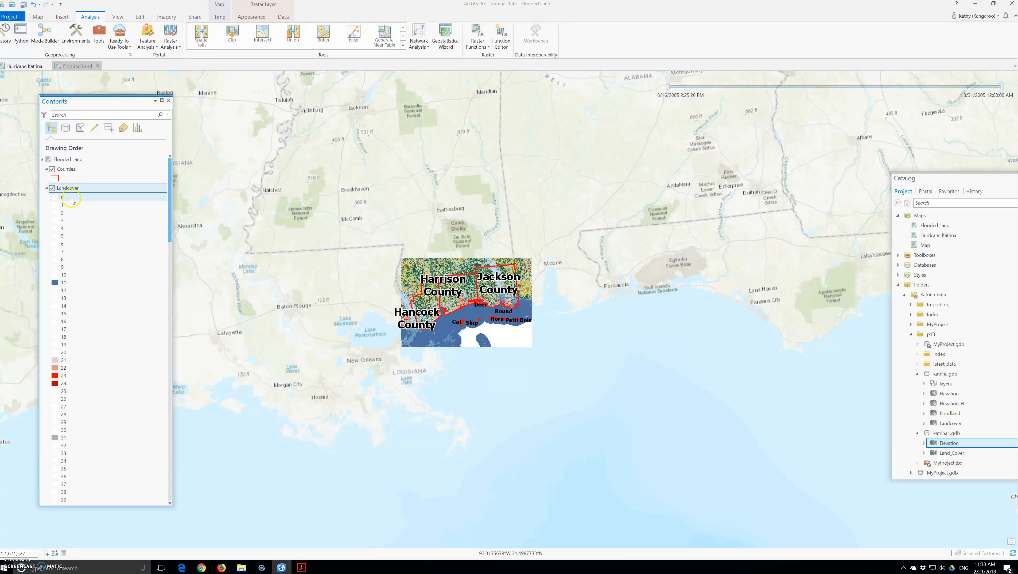
right_click(70, 190)
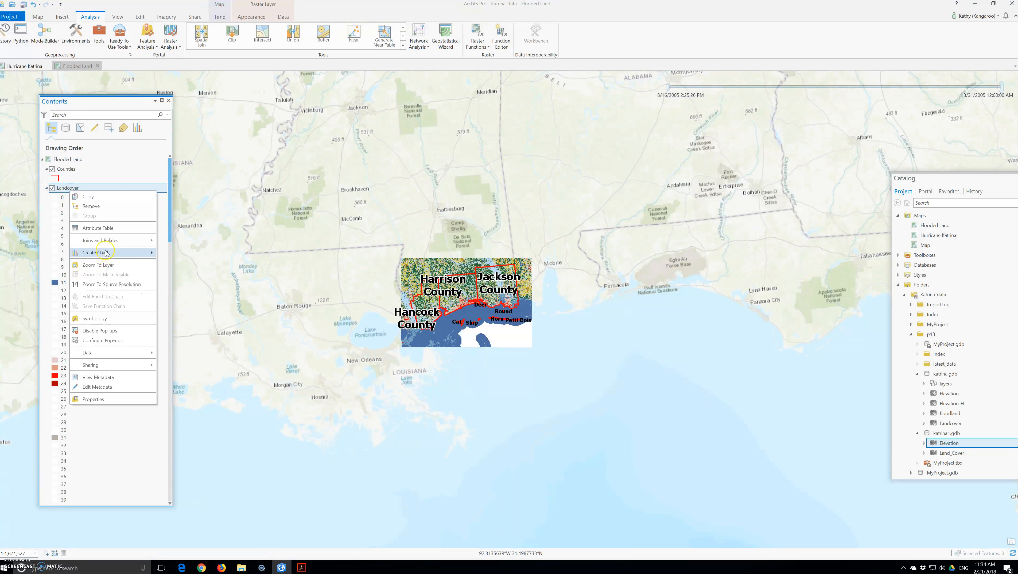
Open the Landcover attribute table and sort it by COUNT descending
left_click(97, 227)
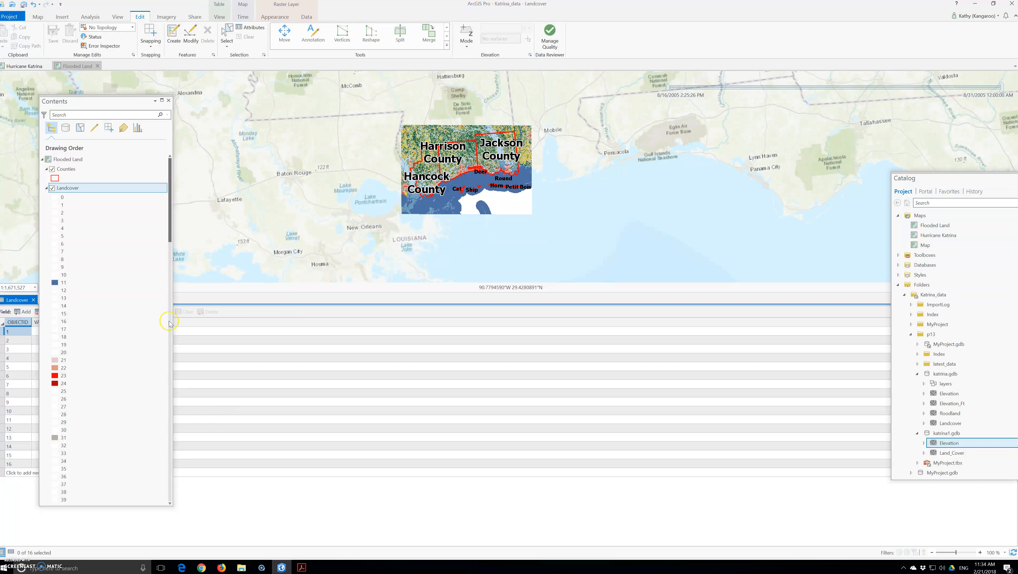
left_click_drag(84, 104, 309, 133)
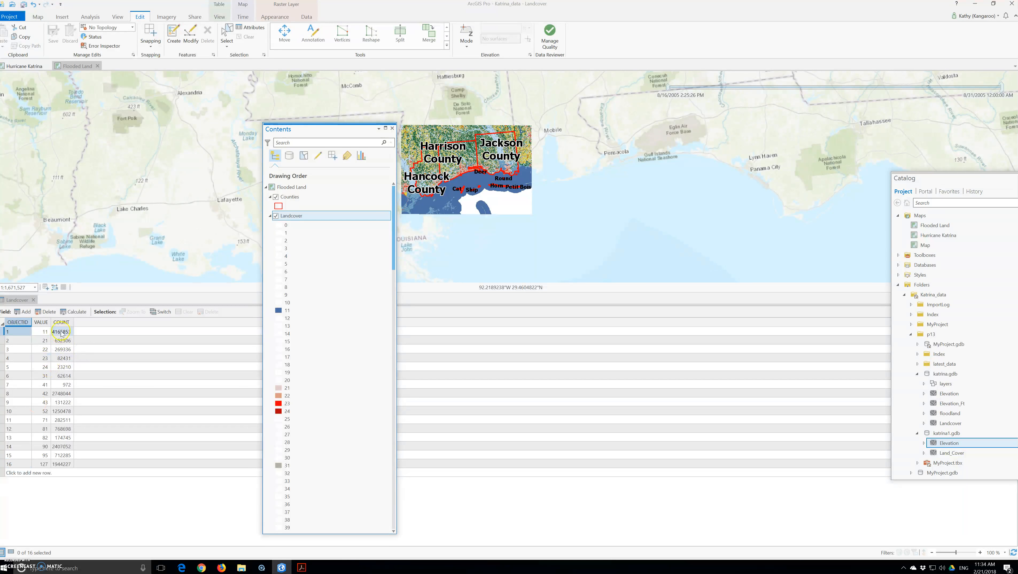
right_click(62, 322)
left_click(81, 337)
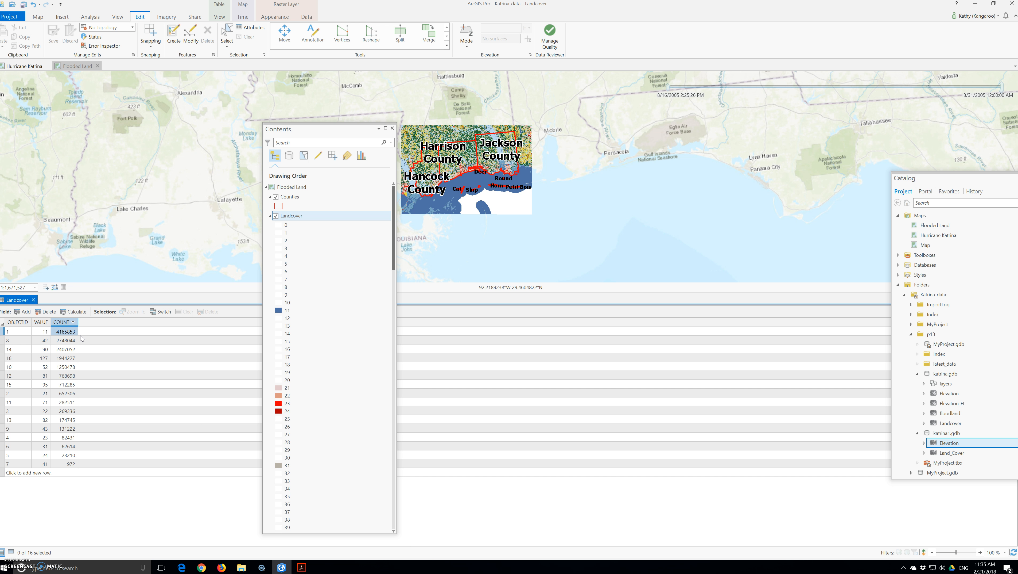
Undock the Catalog pane and move it and the Contents pane aside
left_click(763, 240)
left_click(949, 183)
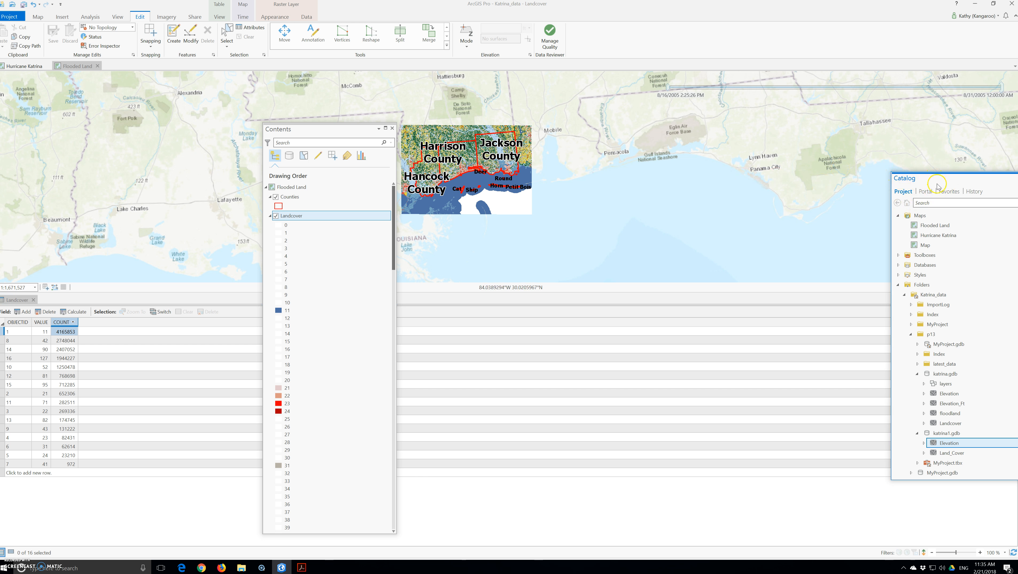
left_click_drag(955, 176, 757, 182)
left_click_drag(298, 129, 64, 122)
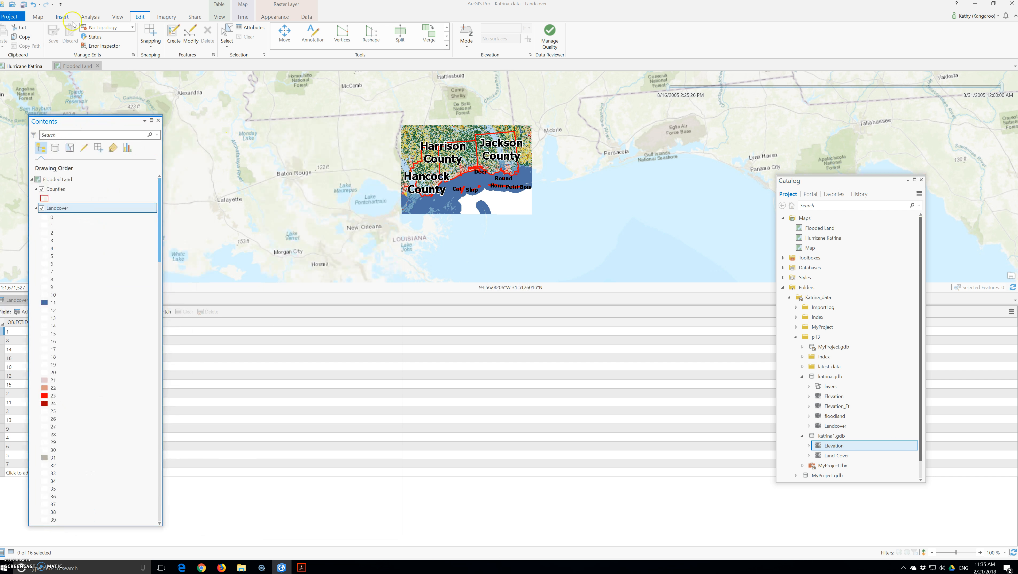
Search 'recl', open the Spatial Analyst Reclassify tool, and set Landcover as input raster
left_click(89, 18)
left_click(108, 37)
left_click(508, 99)
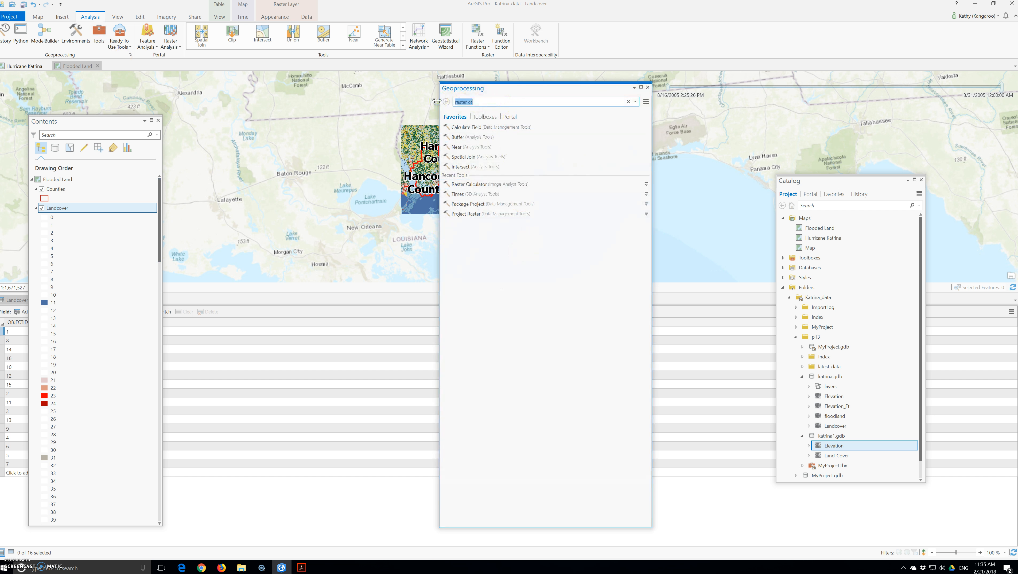
type("recl")
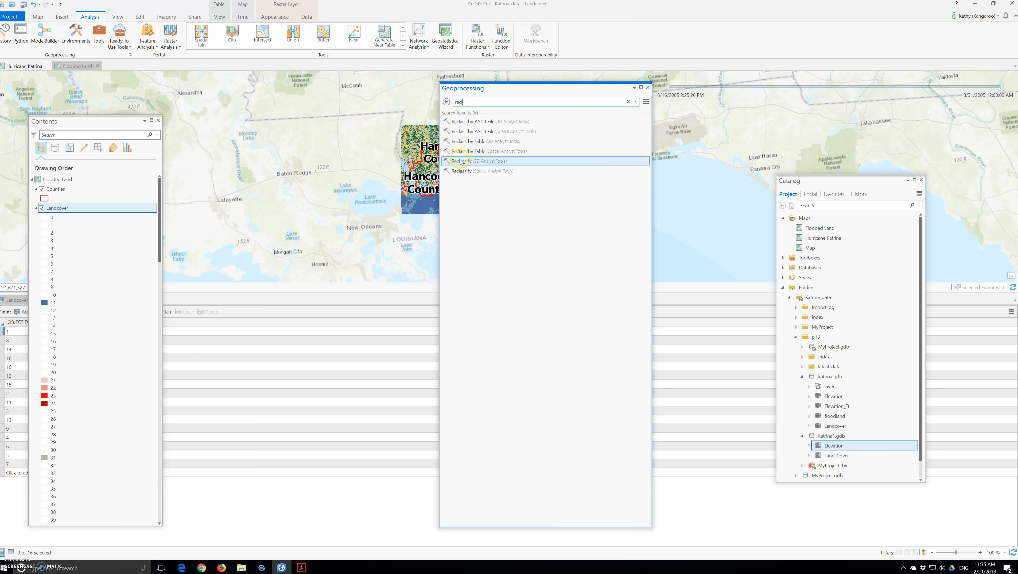
left_click(466, 172)
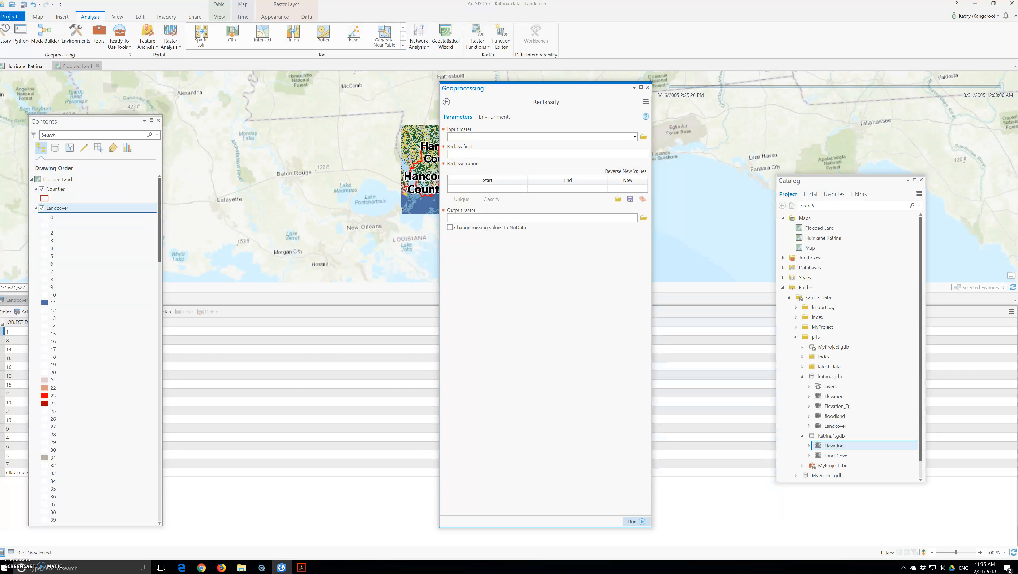
left_click(633, 136)
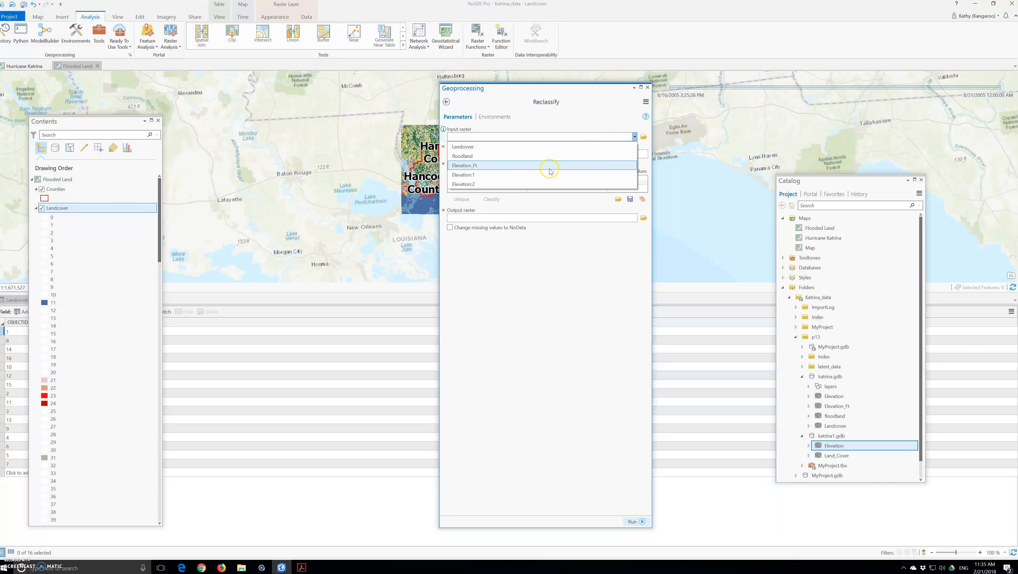
left_click(487, 145)
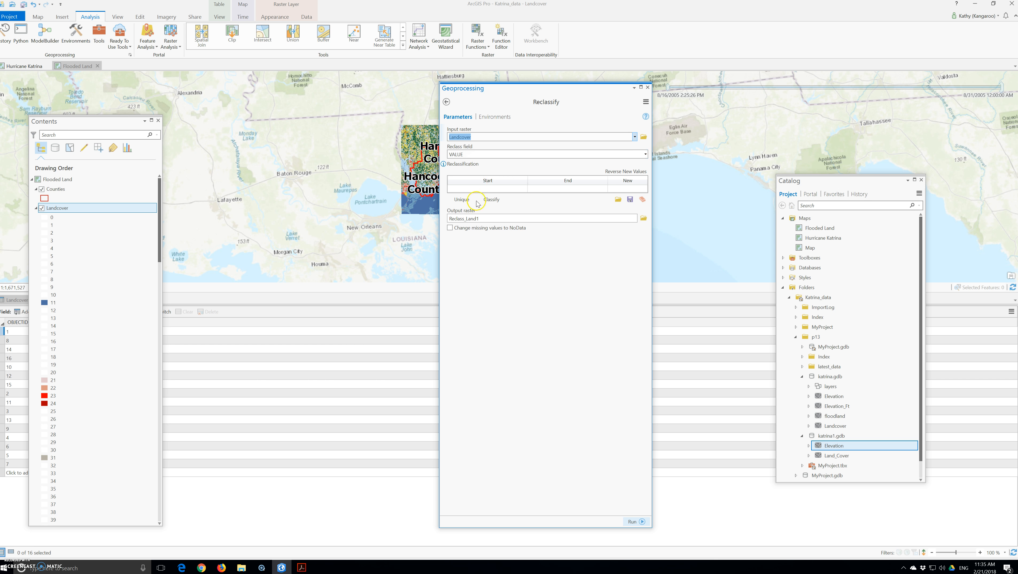
Cancel the Classify dialog, add a reclassification row, and check the output raster path
left_click(493, 200)
left_click(492, 199)
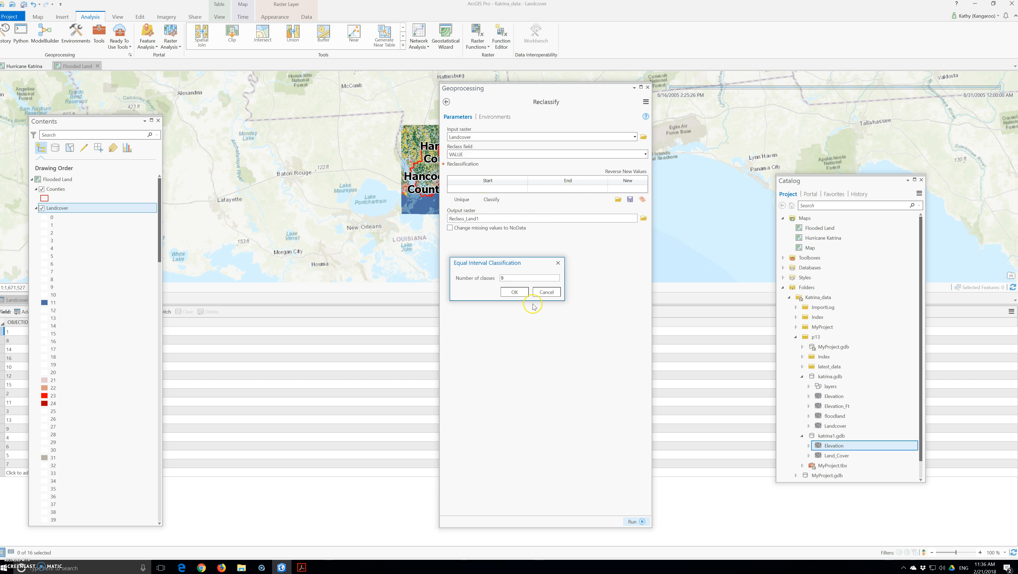
left_click(546, 292)
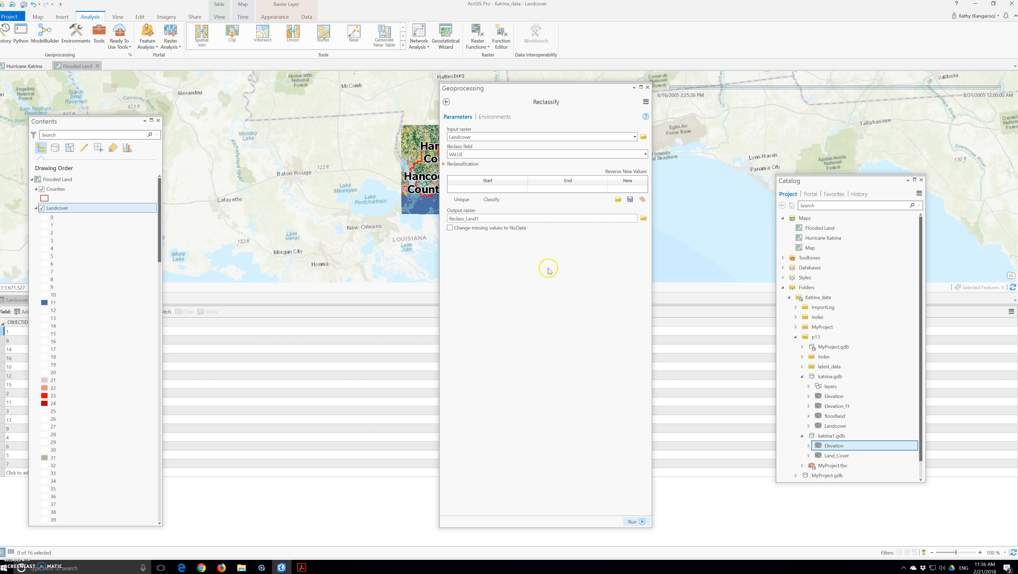
left_click(478, 188)
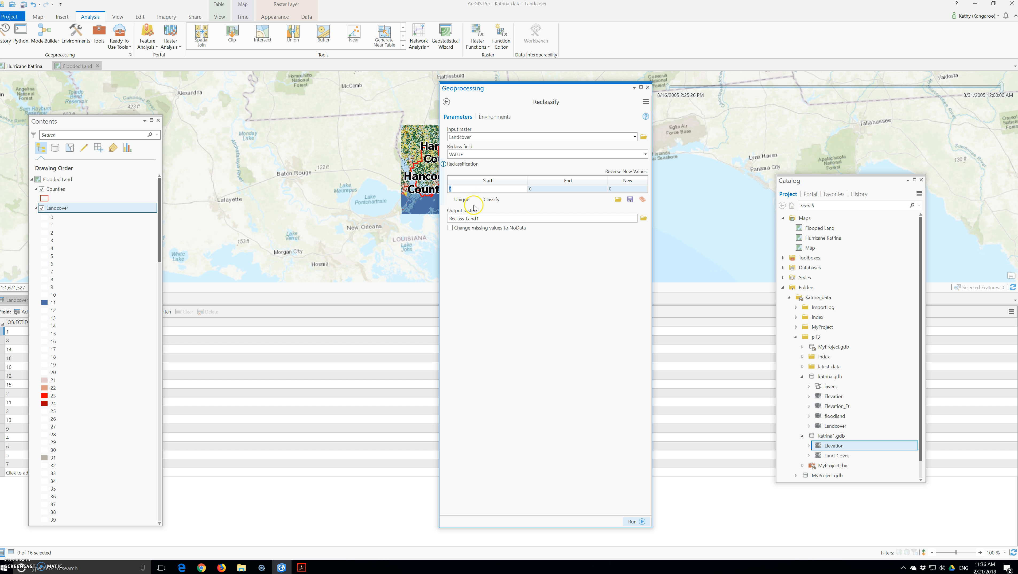
left_click(472, 217)
left_click(493, 220)
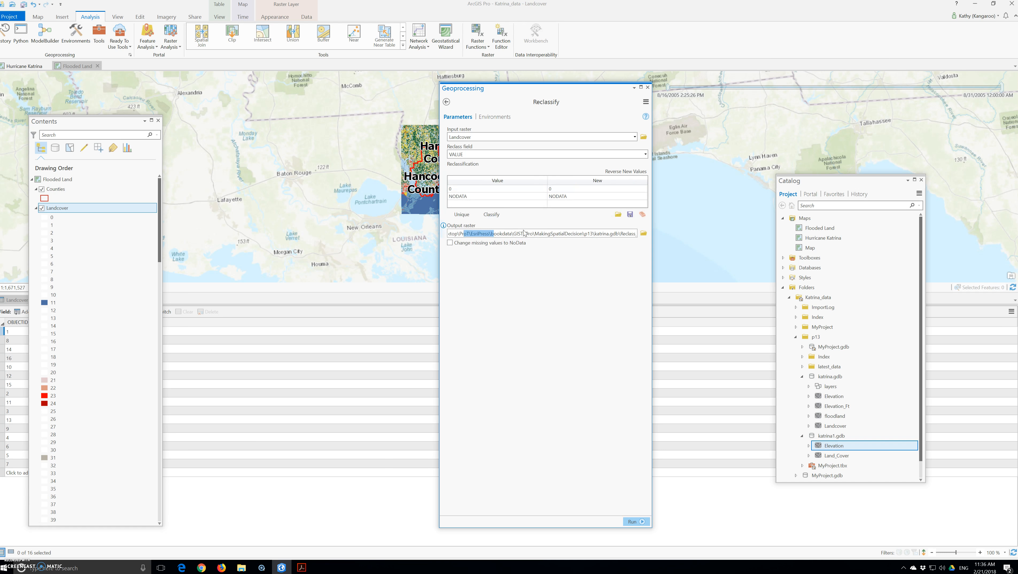
left_click(626, 233)
Enter old value 11, then fill the table with all unique Landcover values
left_click(487, 190)
left_click(486, 190)
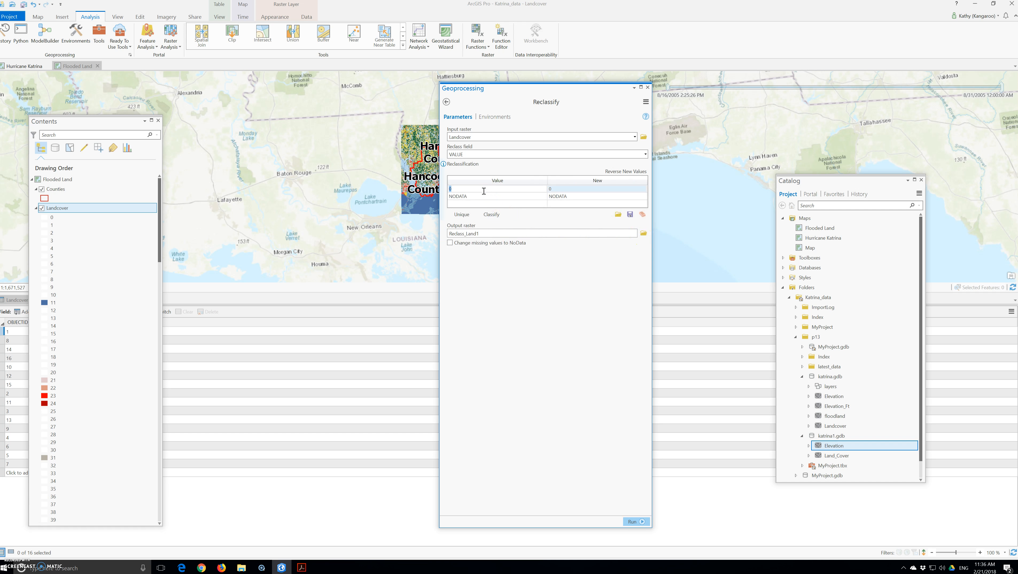
key("Tab")
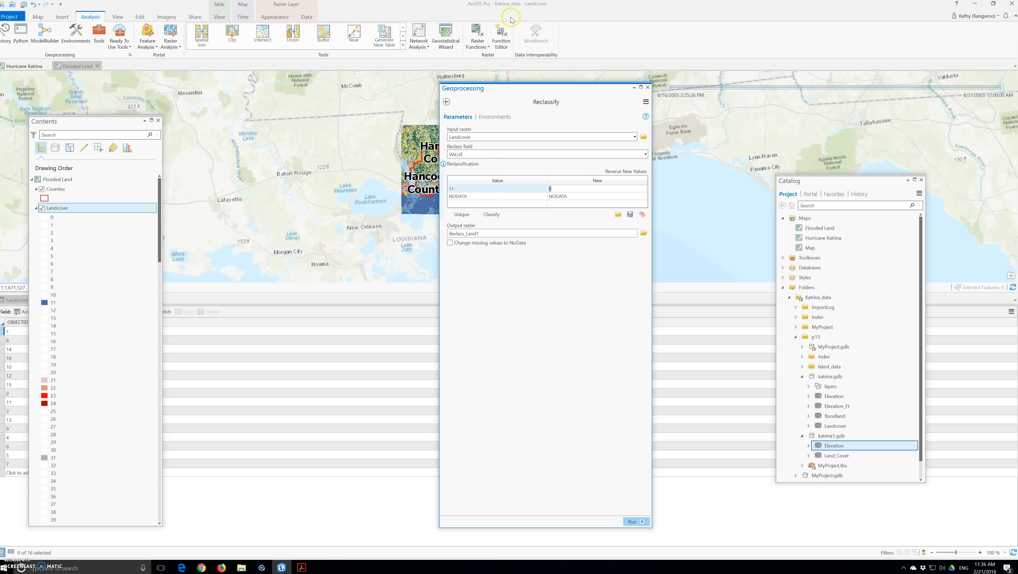
left_click(638, 171)
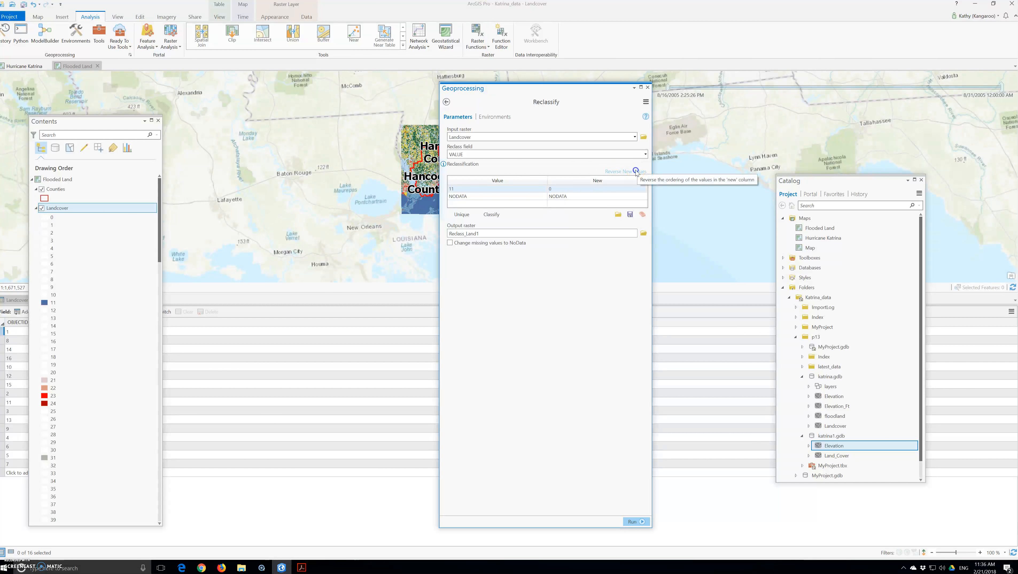
left_click(462, 214)
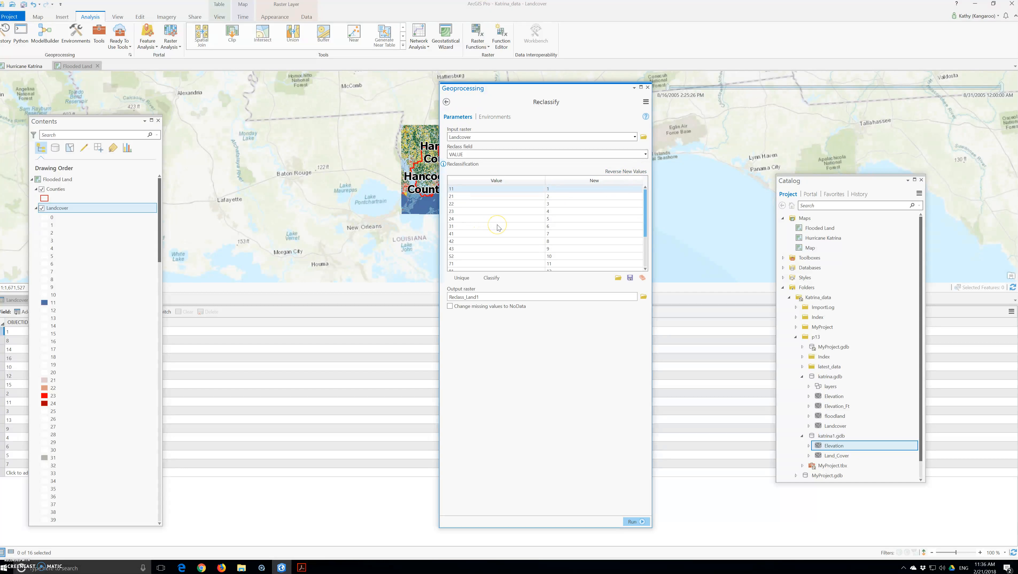
left_click(493, 277)
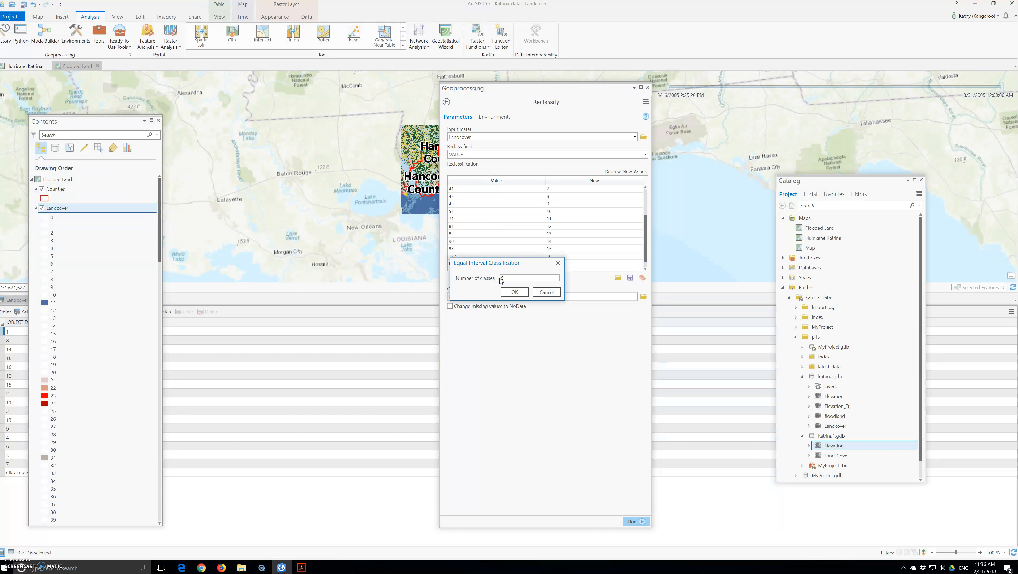
left_click(547, 292)
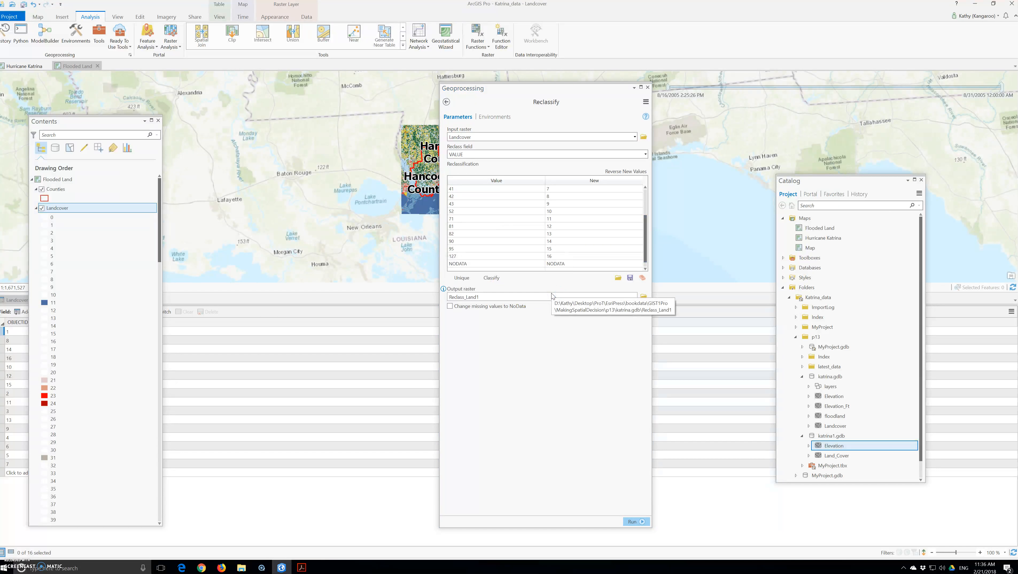
Close Reclassify and search 'recl' in the Geoprocessing pane again
left_click(649, 88)
left_click(99, 36)
type("recl")
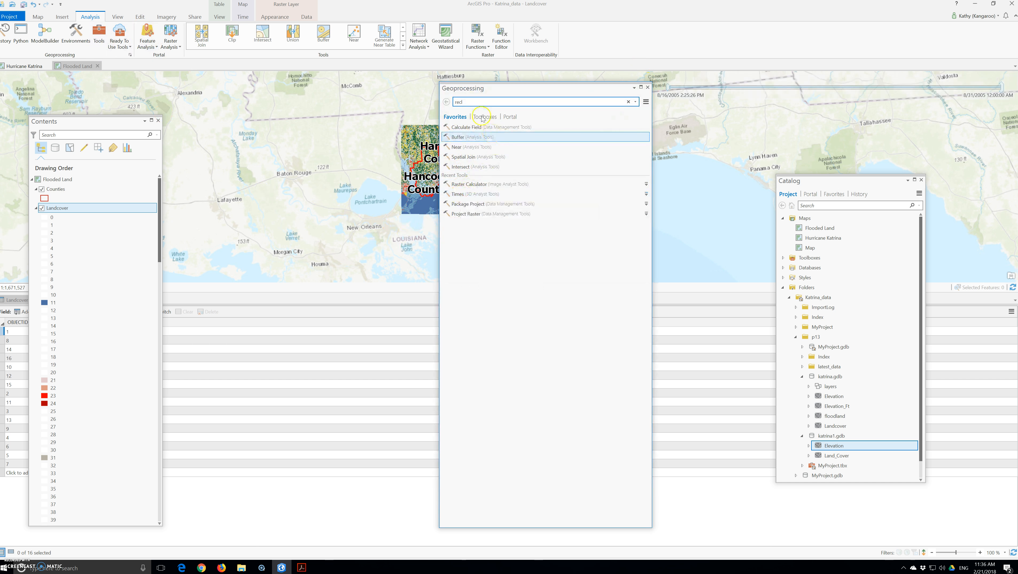
Search 'recla', open Spatial Analyst Reclassify, and choose Landcover as input raster
left_click(475, 101)
left_click(472, 102)
type("a")
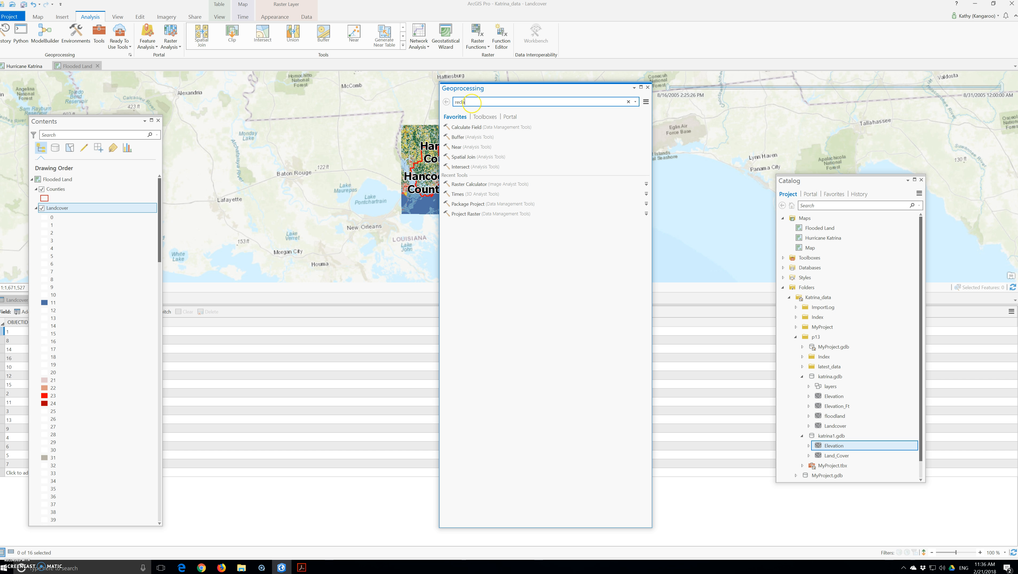
left_click(456, 178)
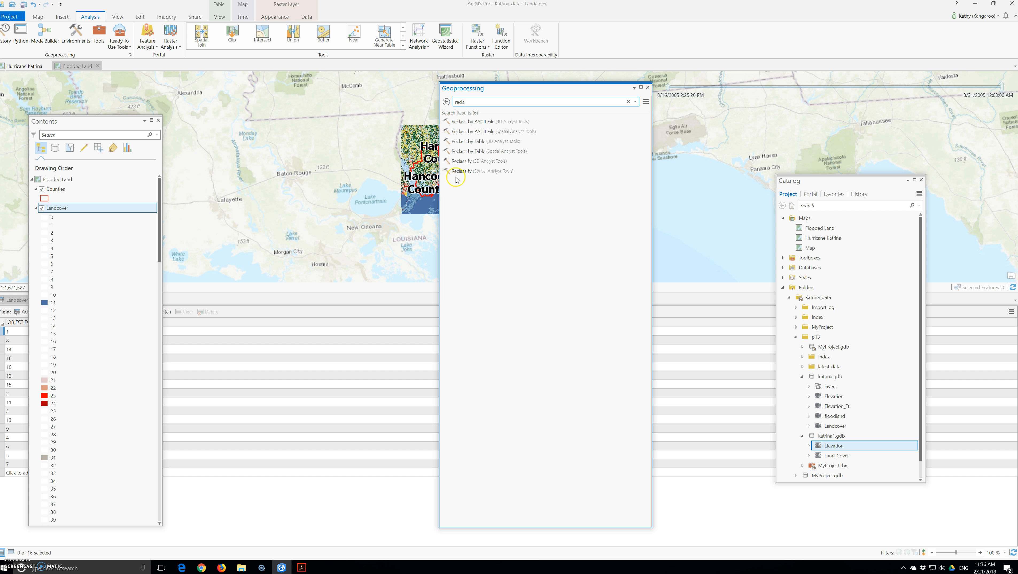
left_click(476, 172)
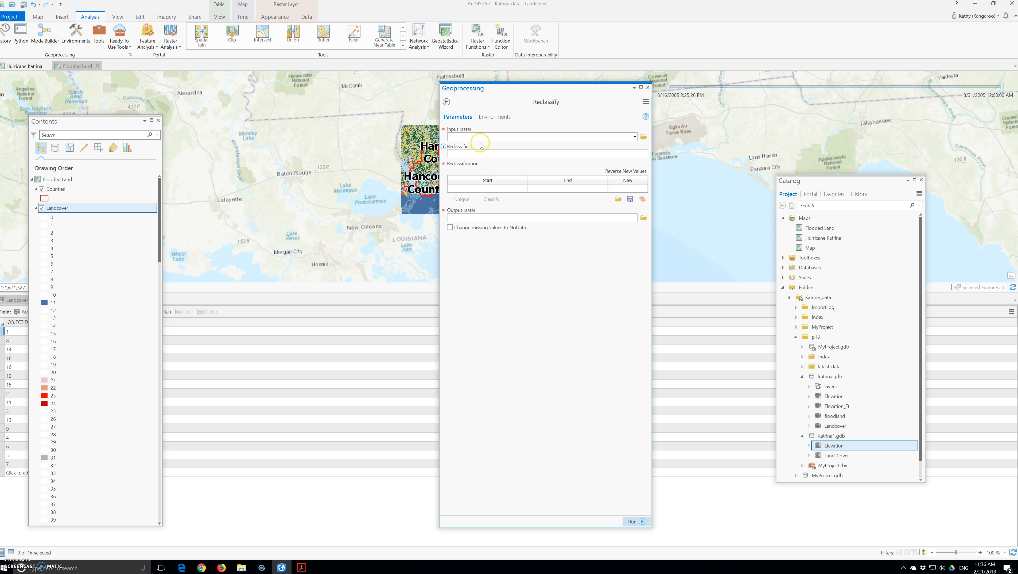
left_click(637, 137)
left_click(515, 162)
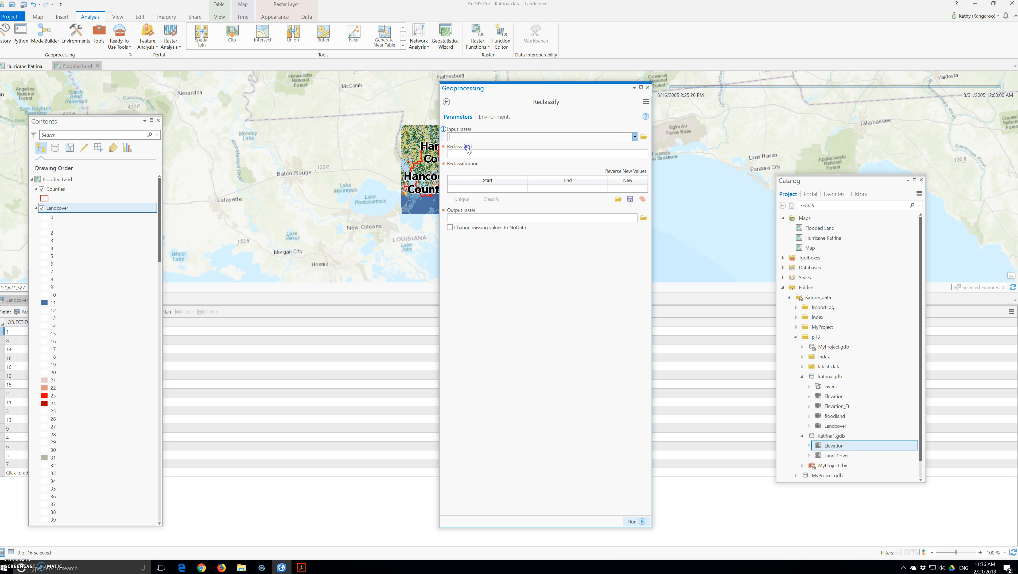
Add a trial row mapping 11–11 to new value 1 and start a second row with 21
left_click(477, 188)
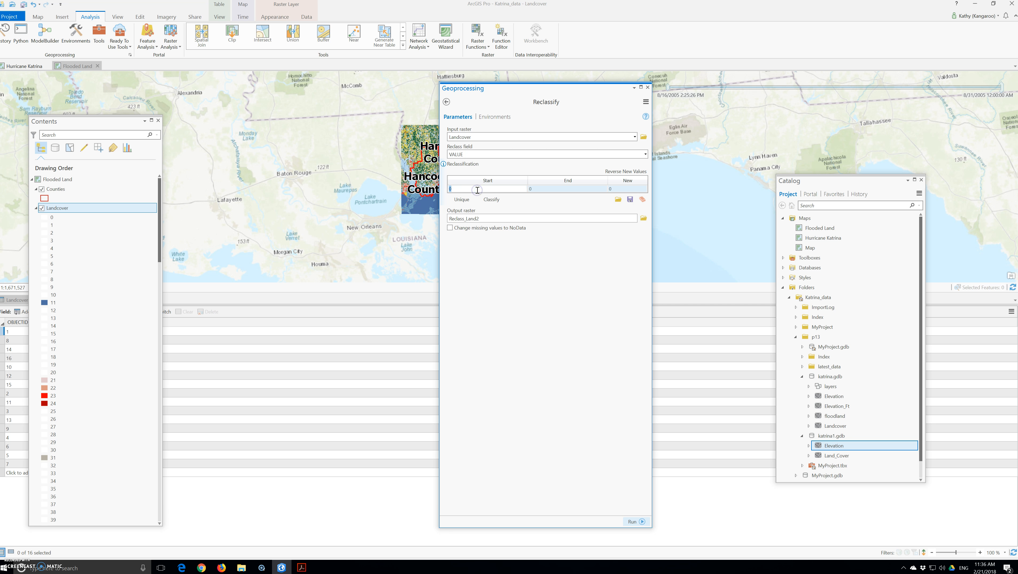
type("11")
key("Tab")
type("11")
key("Tab")
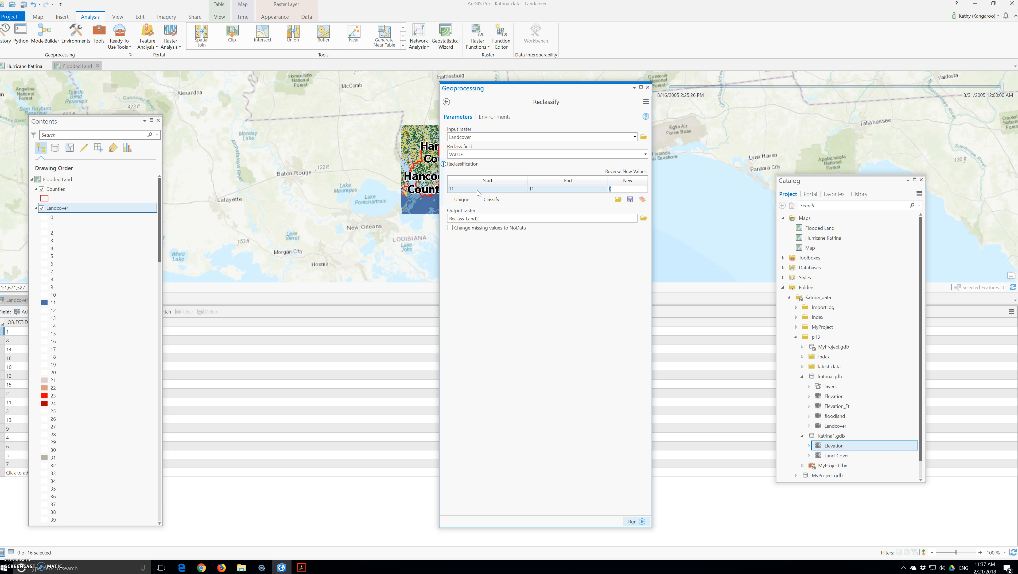
type("1")
key("Return")
type("21")
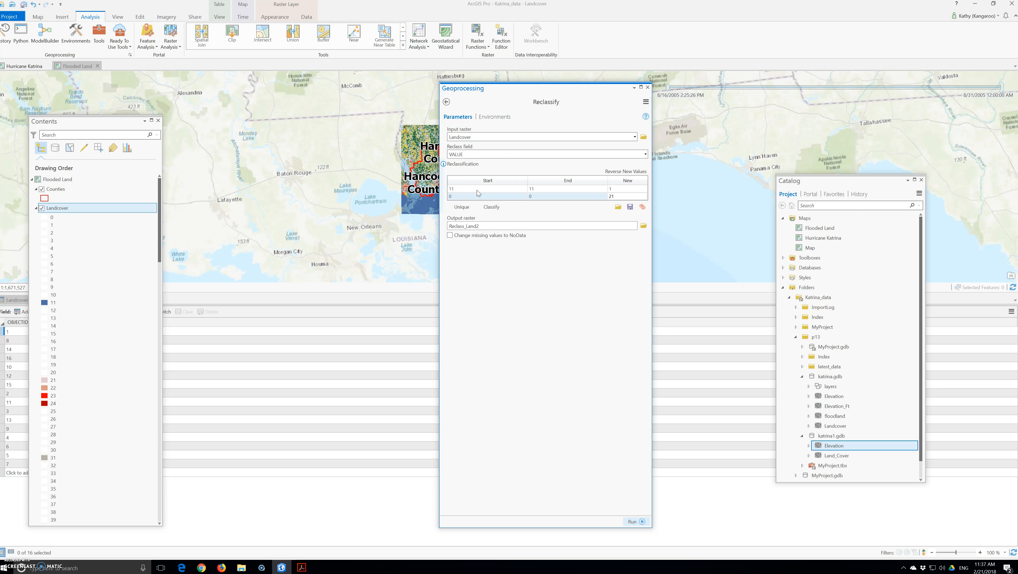
Adjust the second reclass row's values, then apply Reverse New Values
left_click(461, 197)
left_click(505, 197)
left_click(464, 188)
left_click(539, 197)
left_click(538, 195)
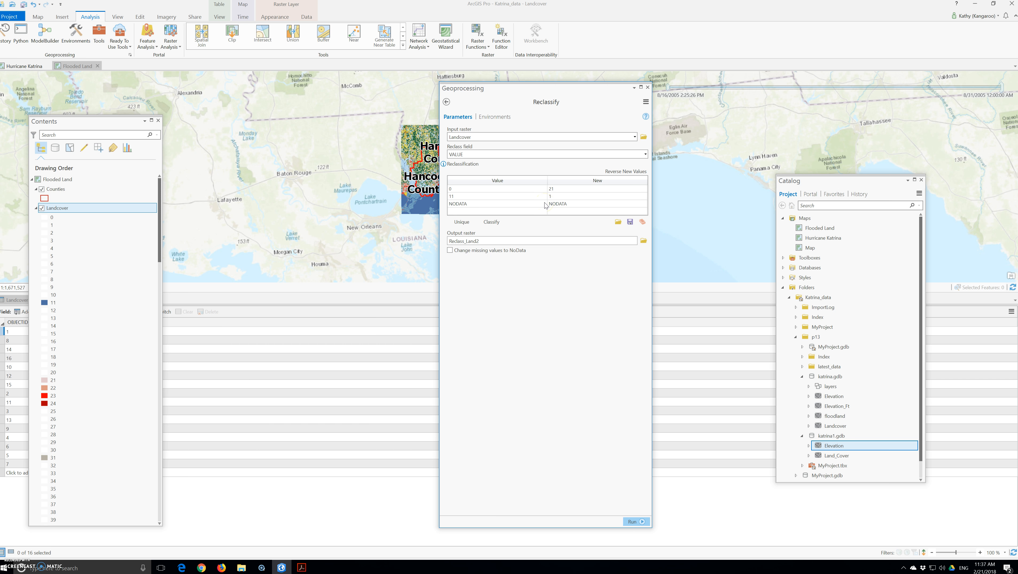
left_click(461, 164)
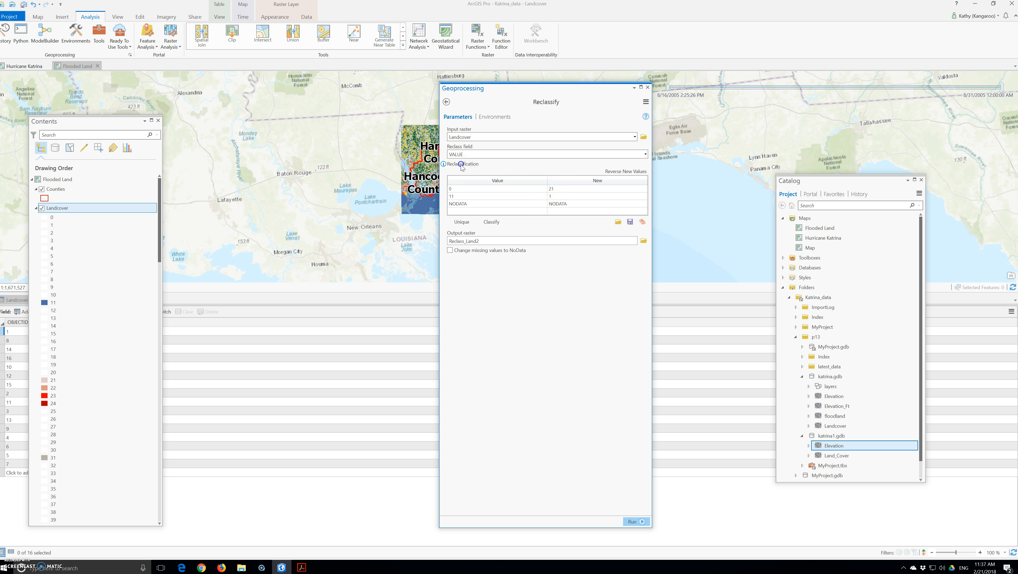
left_click(628, 172)
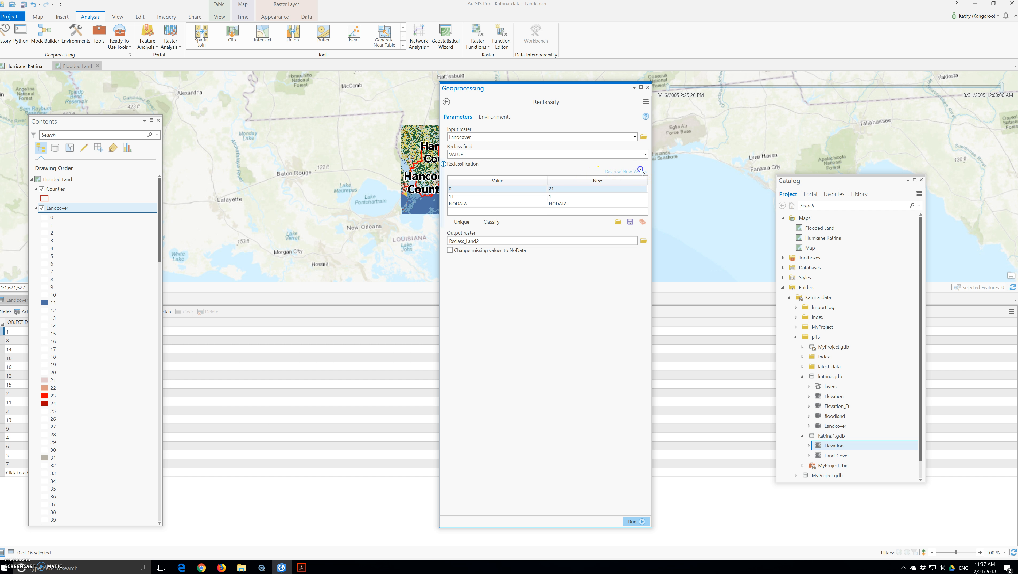
left_click(607, 172)
Clear the reclass table and enter Start values 11, 21, 31, 41, 52, 90 and 123
left_click(643, 223)
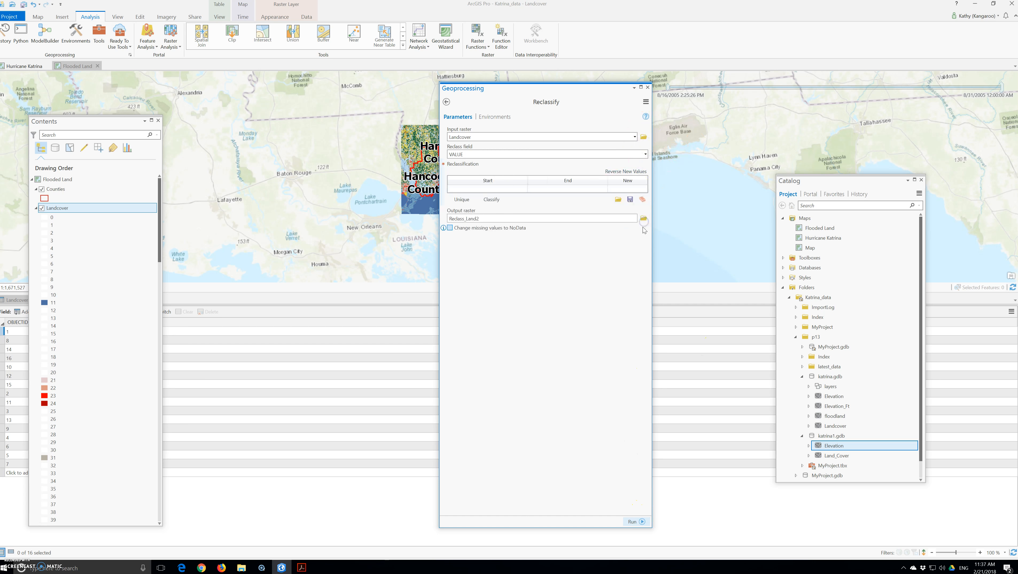
left_click(488, 188)
type("11")
key("Return")
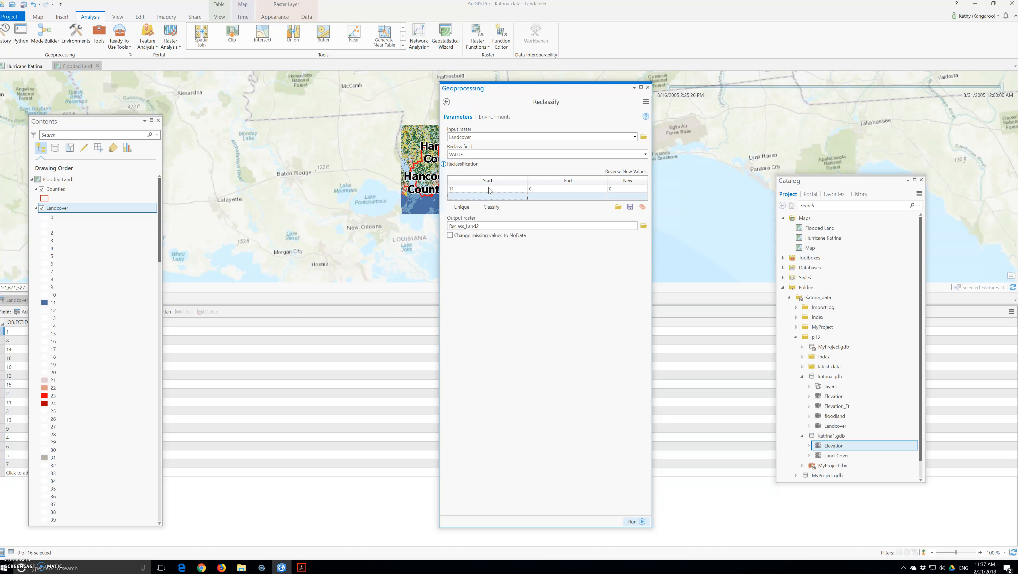
type("21")
key("Return")
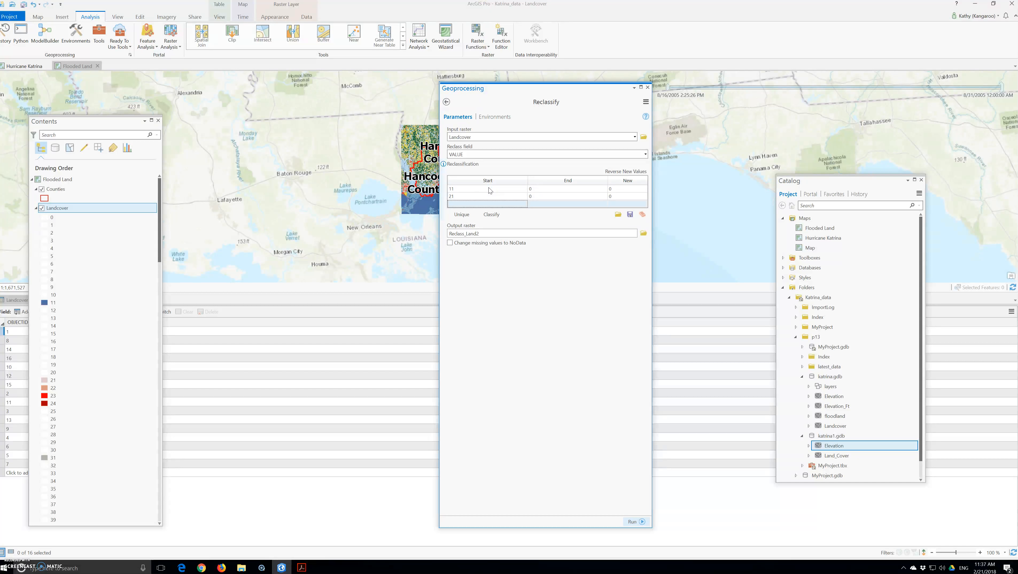
type("31")
key("Return")
type("41")
key("Return")
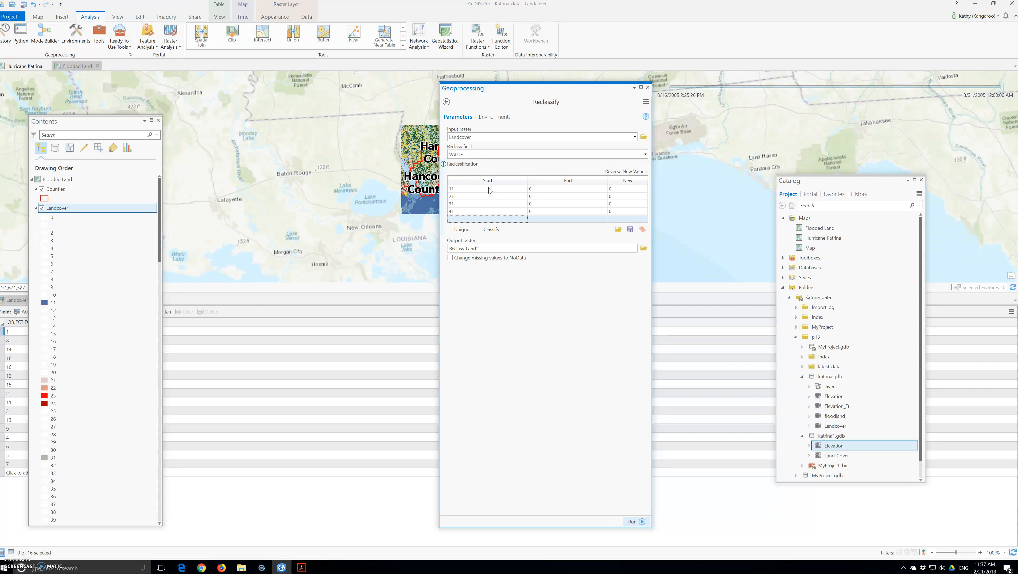
type("52")
key("Return")
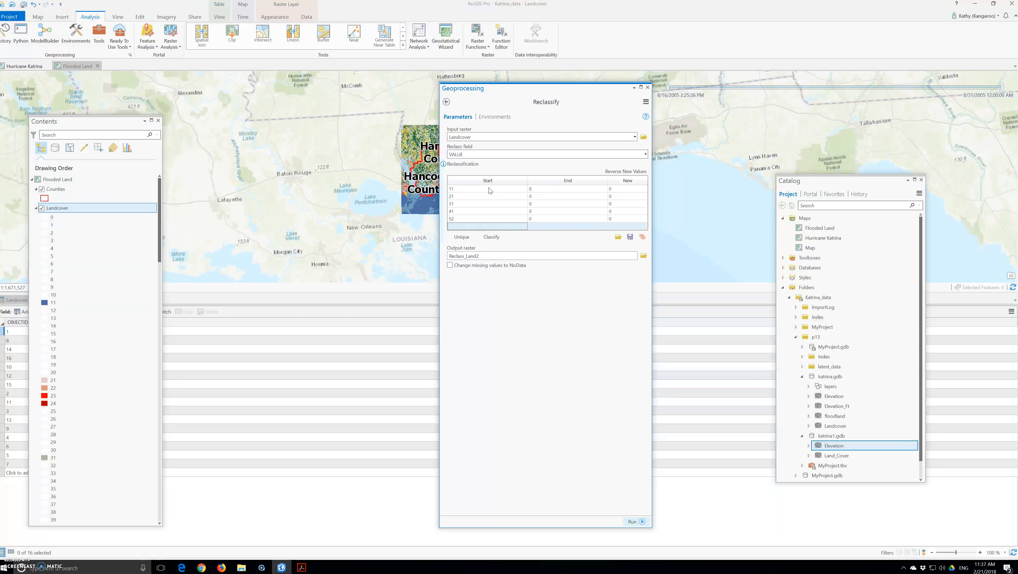
type("90")
key("Return")
type("123")
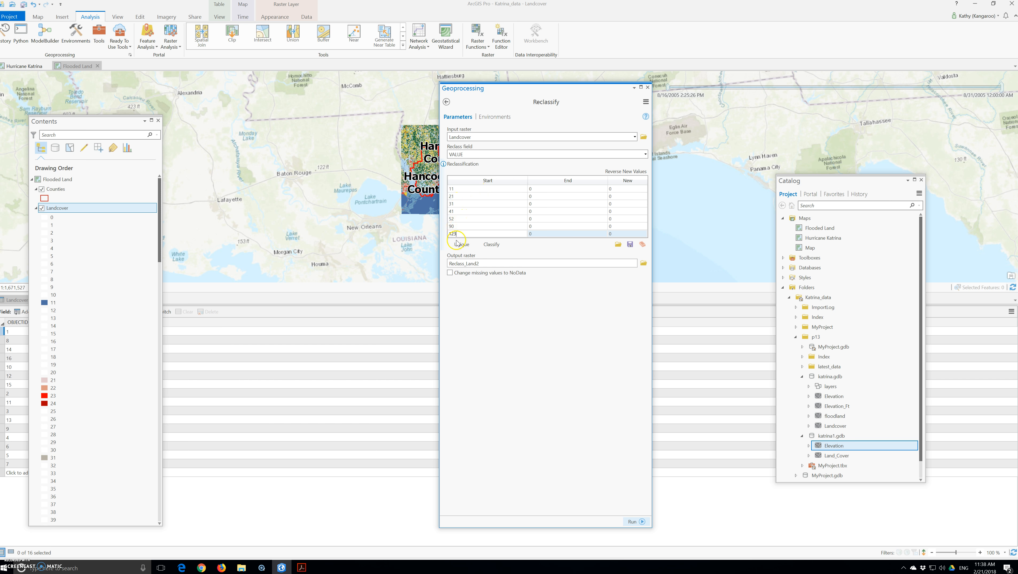
Add a final NODATA row and set the first range's End value to 11
left_click(546, 188)
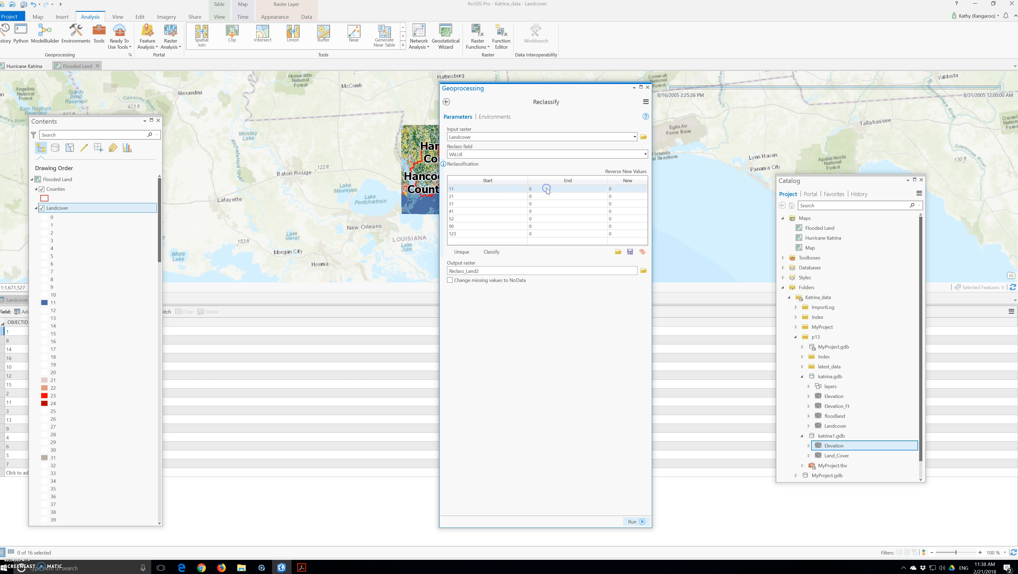
left_click(546, 187)
left_click(463, 242)
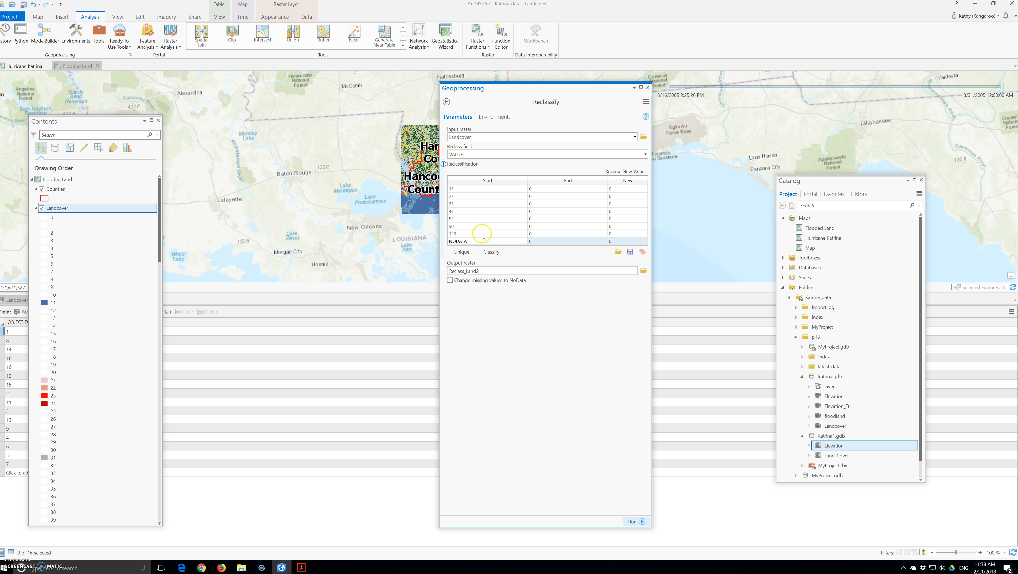
left_click(545, 191)
left_click(545, 190)
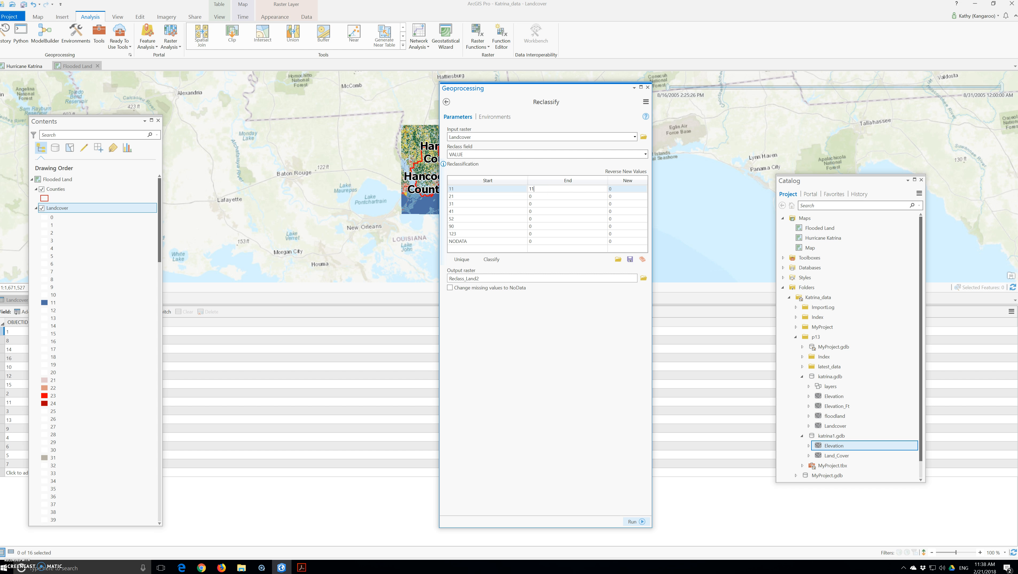
type("11")
key("Return")
Enter End values 24, 31, 43, 82, 95, 127 and NODATA for the remaining ranges
type("24")
key("Return")
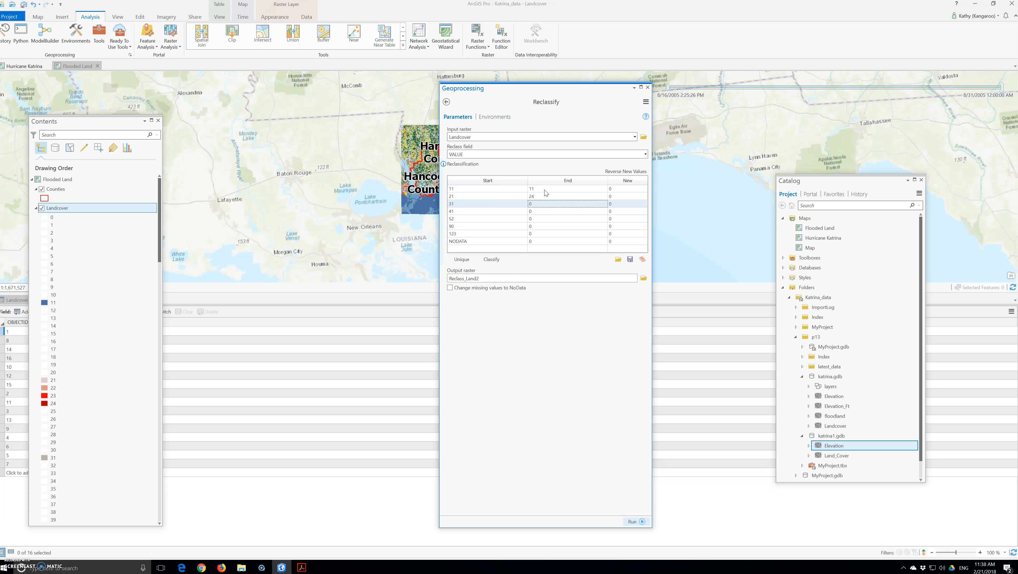
type("31")
key("Return")
type("43")
key("Return")
type("43")
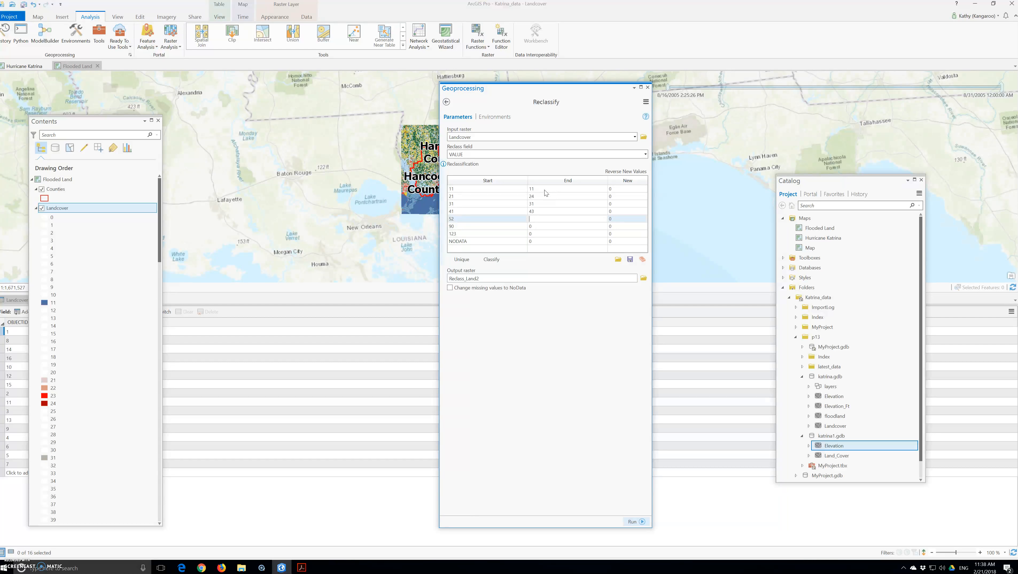
type("2")
key("Return")
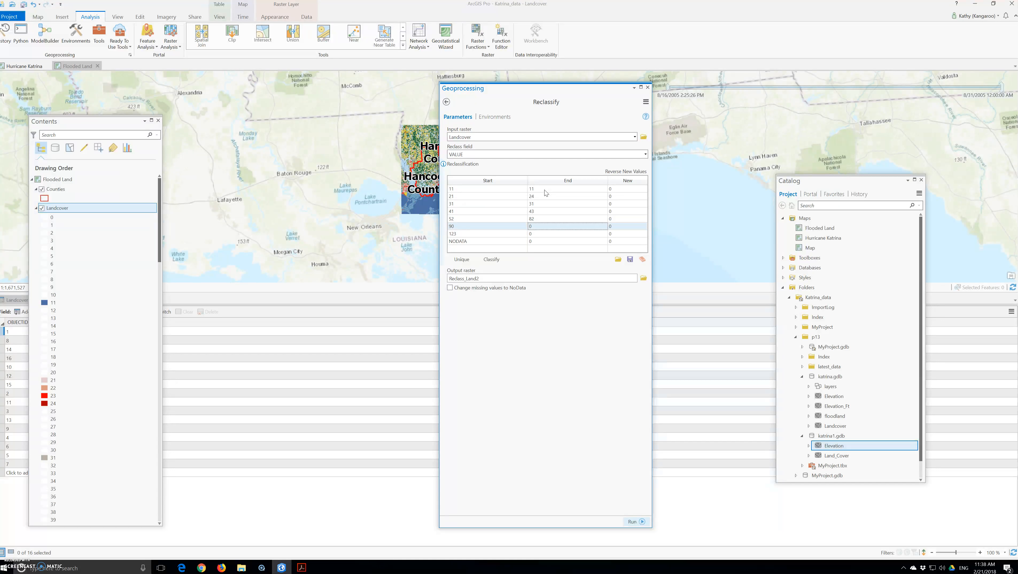
type("95")
key("Return")
type("127")
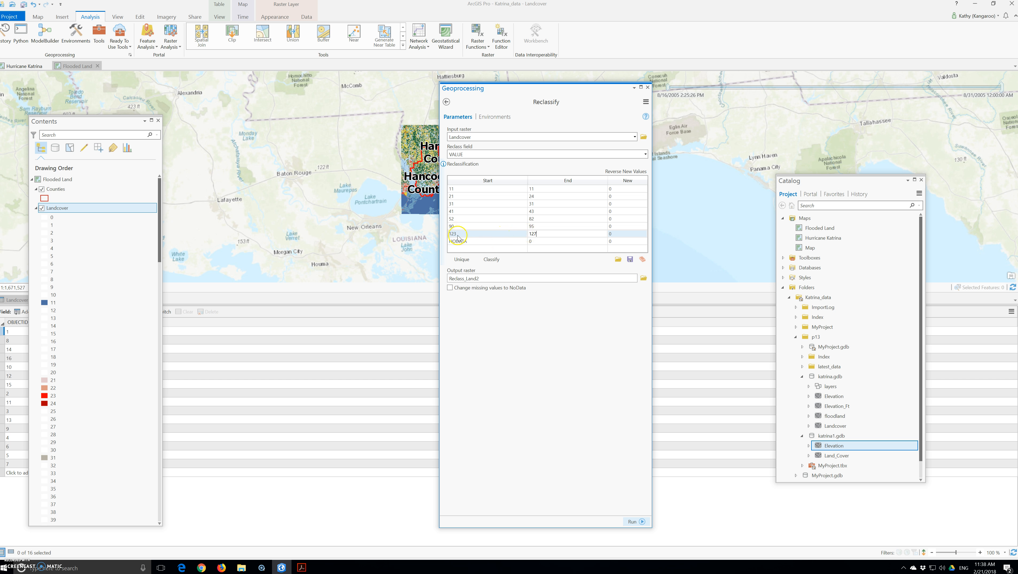
left_click(539, 240)
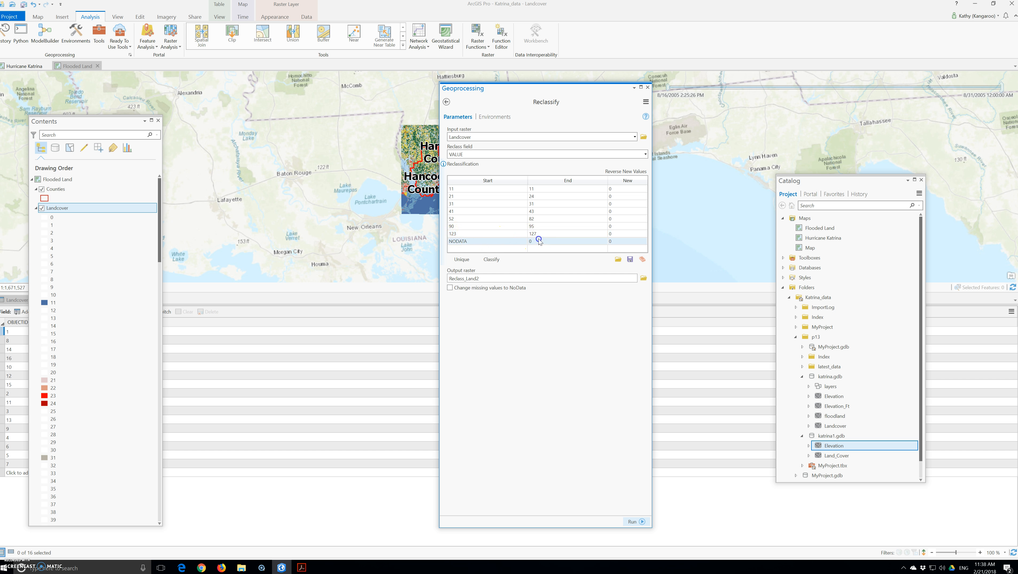
key("BackSpace")
type("ODATA")
Assign new classes 1, 2 and 3 to ranges 11–11, 21–24 and 31–31
left_click(623, 189)
left_click(623, 189)
type("1")
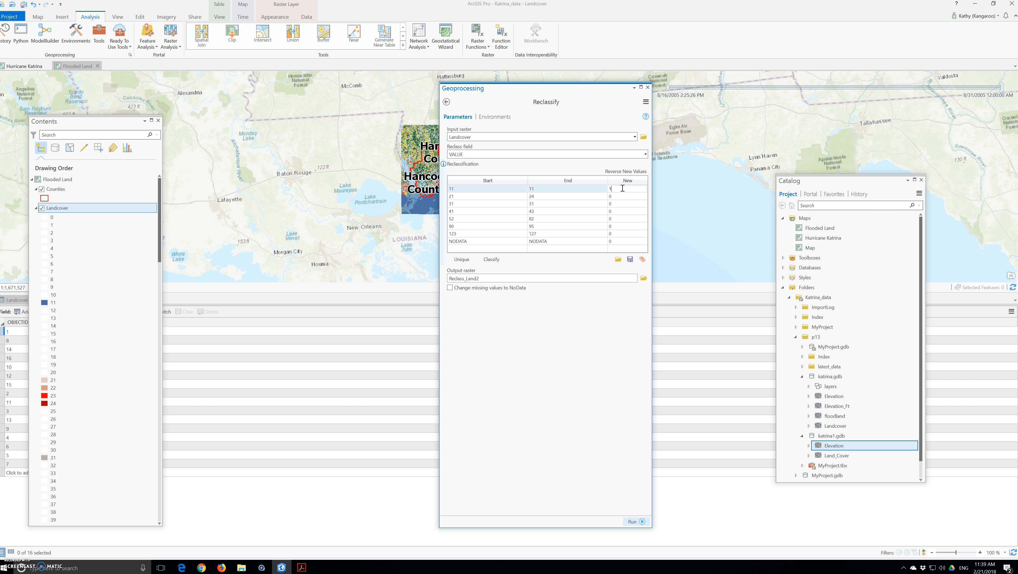
left_click(615, 197)
left_click(615, 196)
type("2")
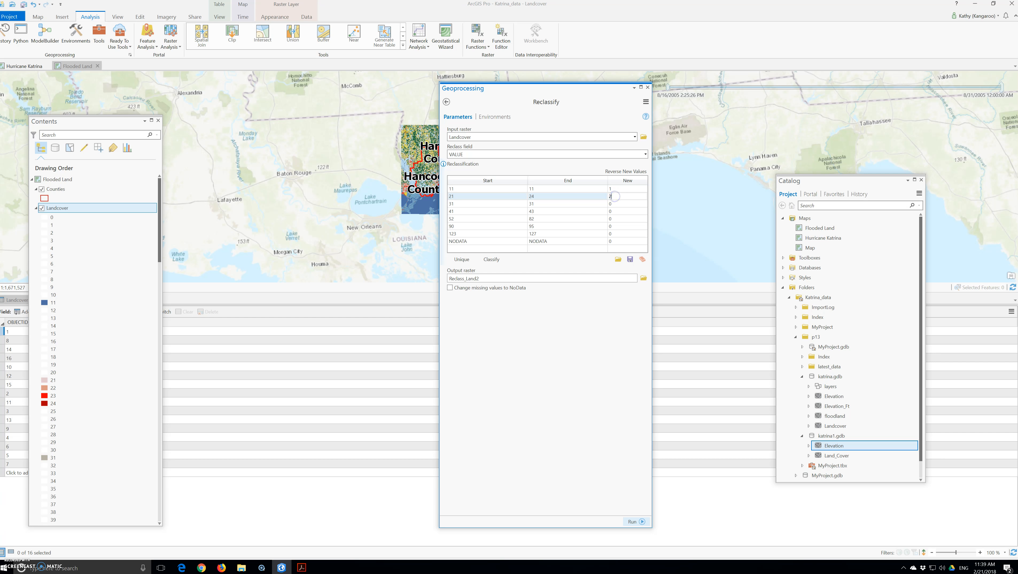
left_click(613, 203)
left_click(613, 203)
type("2")
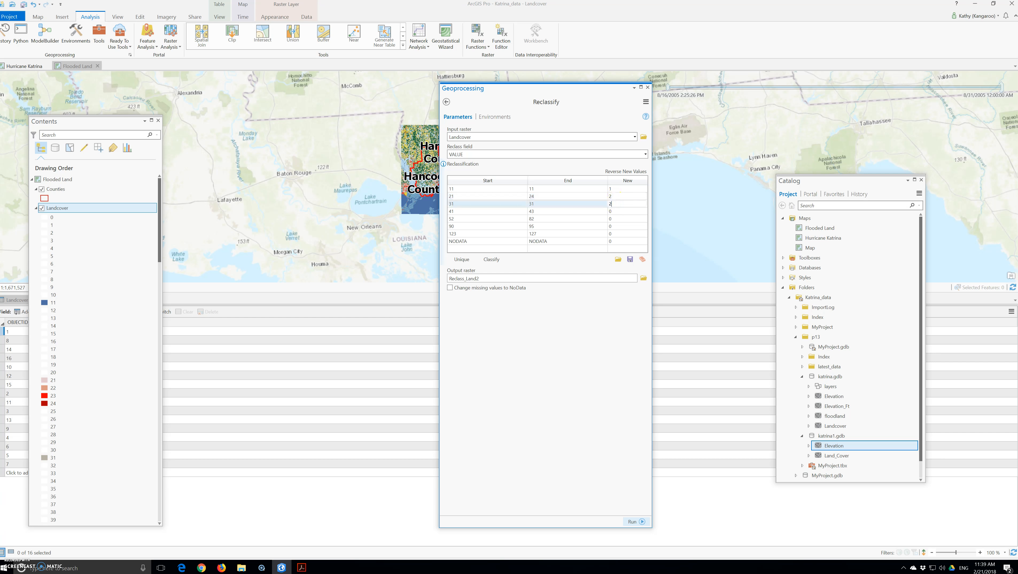
left_click(617, 210)
left_click(616, 210)
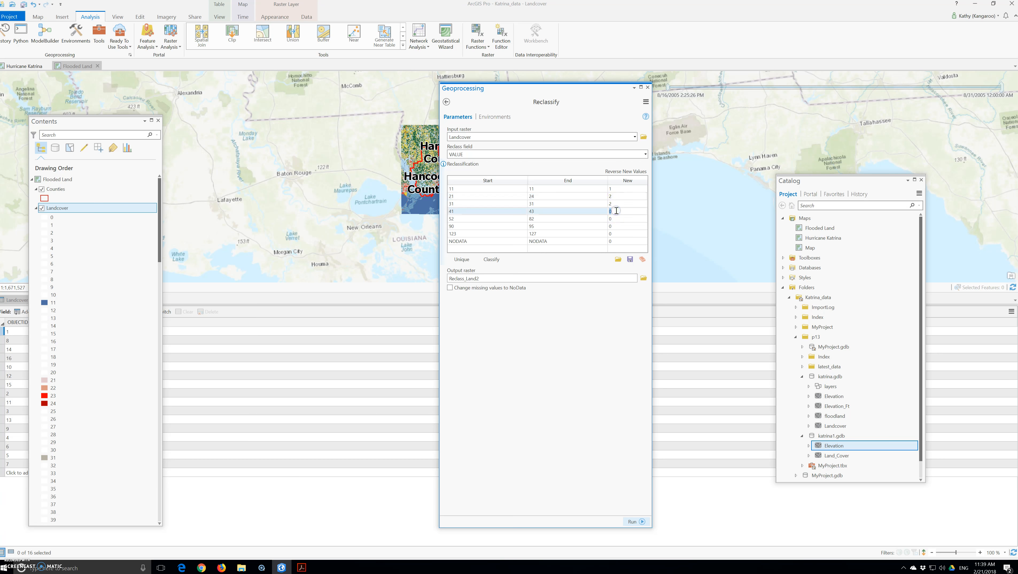
left_click(616, 203)
left_click(615, 203)
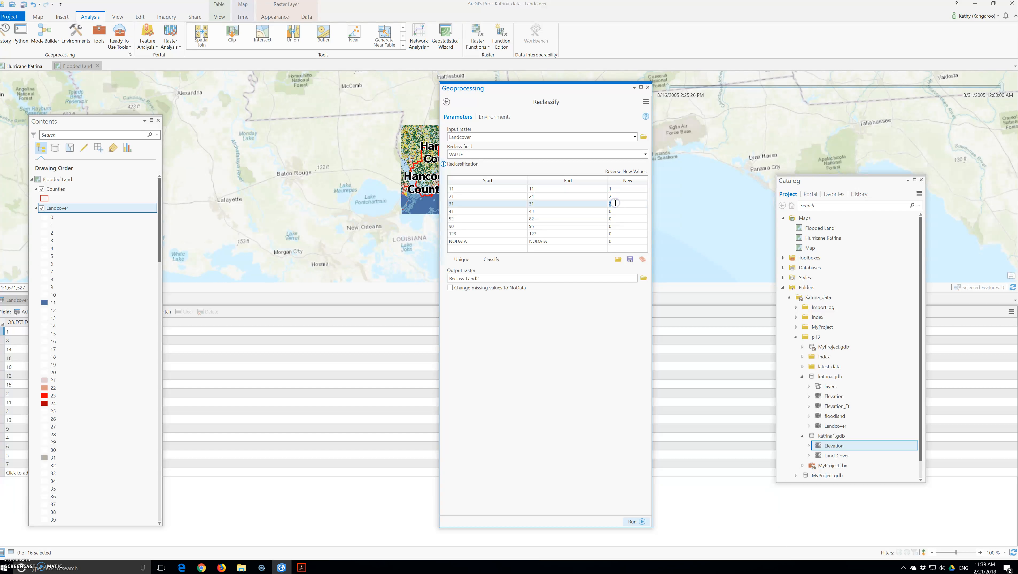
type("3")
left_click(615, 211)
left_click(614, 211)
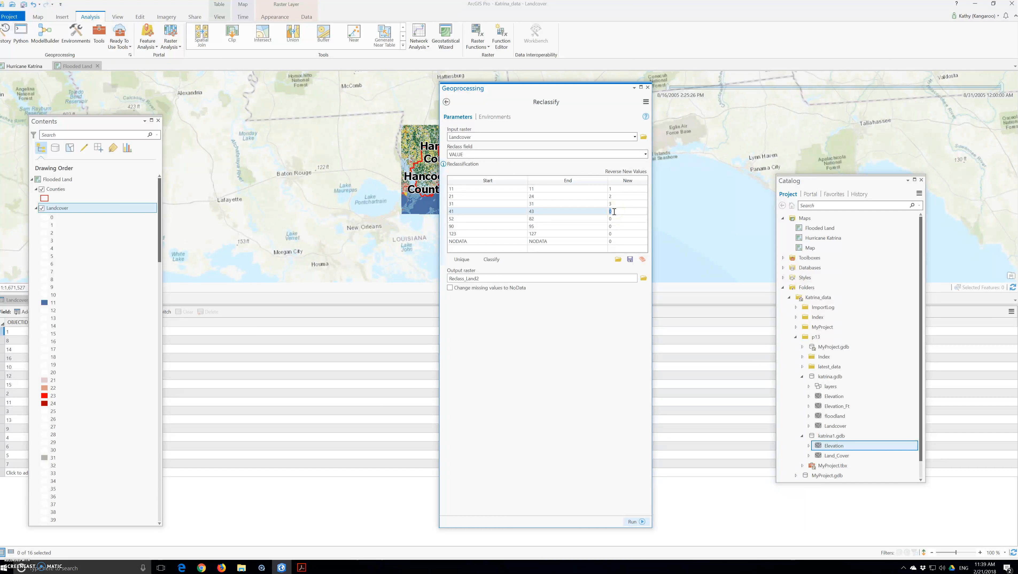
Assign classes 4, 5 and 6 to 41–43, 52–82 and 90–95, and begin NoData for NODATA
type("4")
left_click(615, 219)
left_click(614, 219)
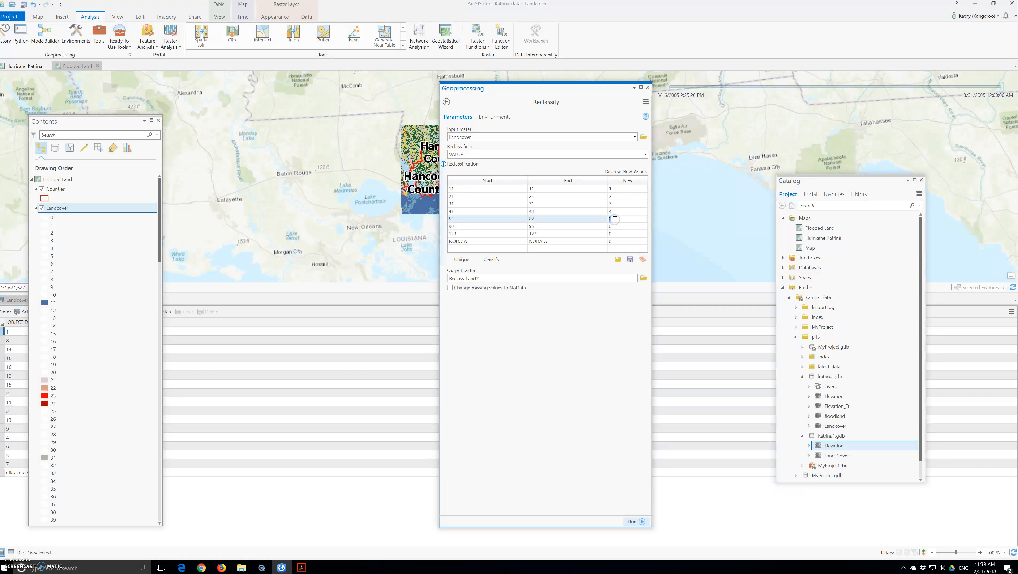
type("5")
left_click(611, 227)
double_click(610, 227)
type("6")
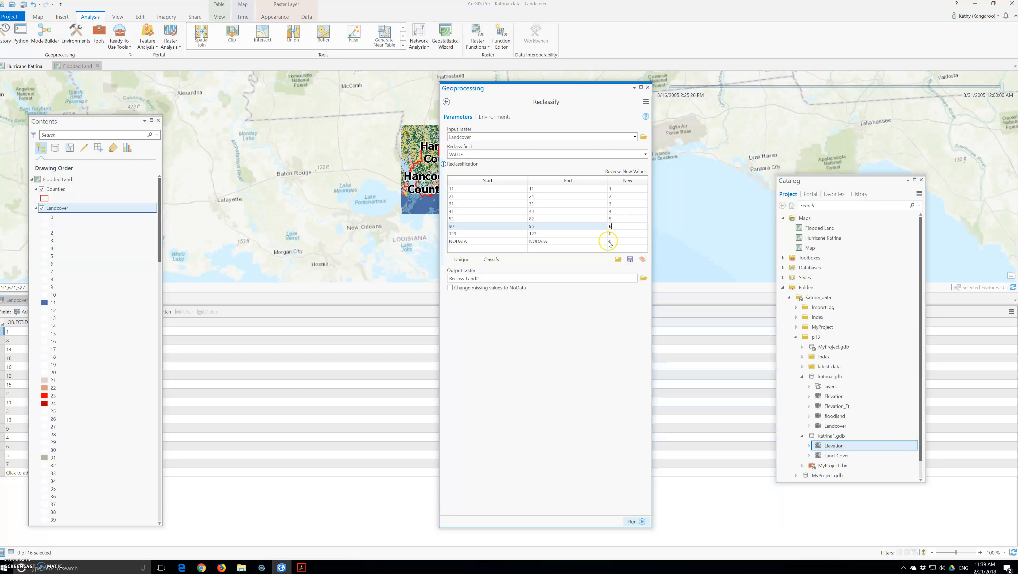
left_click(614, 242)
left_click(615, 243)
key("BackSpace")
type("NoD")
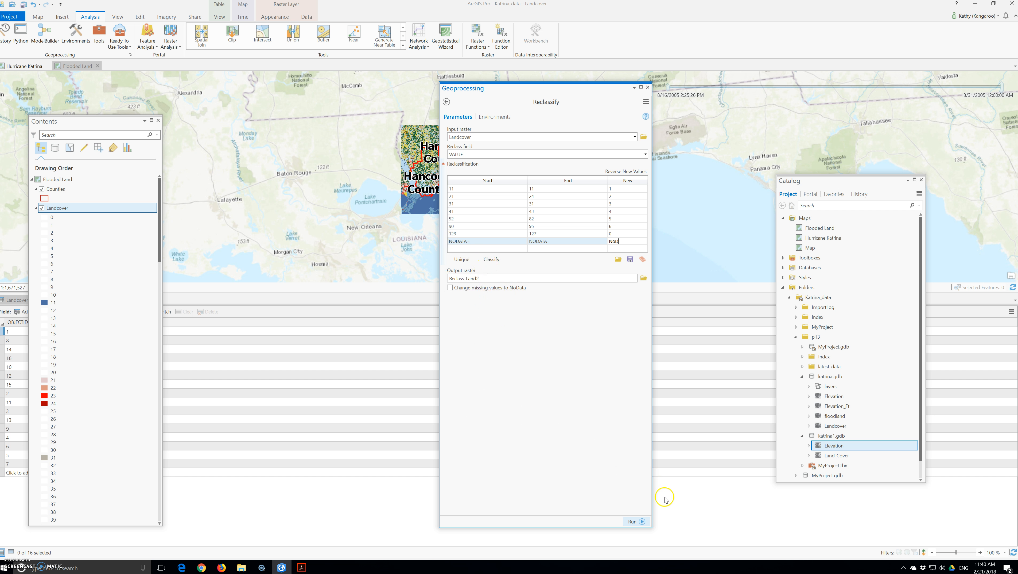
Name the output raster Recland, run Reclassify, and review the completion details
left_click_drag(539, 277, 515, 278)
key("Right")
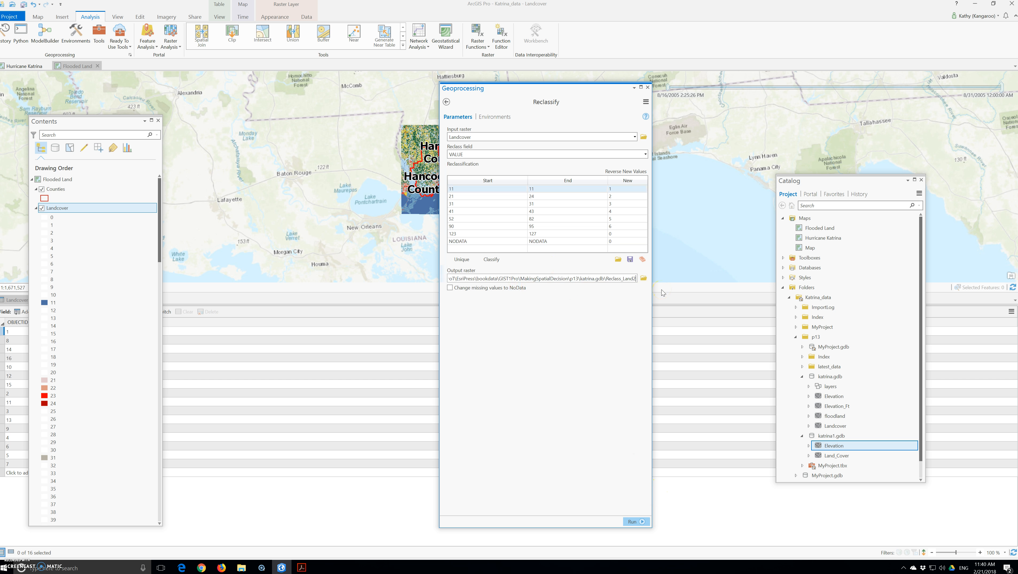
key("BackSpace")
key("BackSpace")
key("BackSpace")
key("BackSpace")
key("BackSpace")
key("BackSpace")
key("BackSpace")
key("BackSpace")
key("BackSpace")
type("and")
left_click(632, 522)
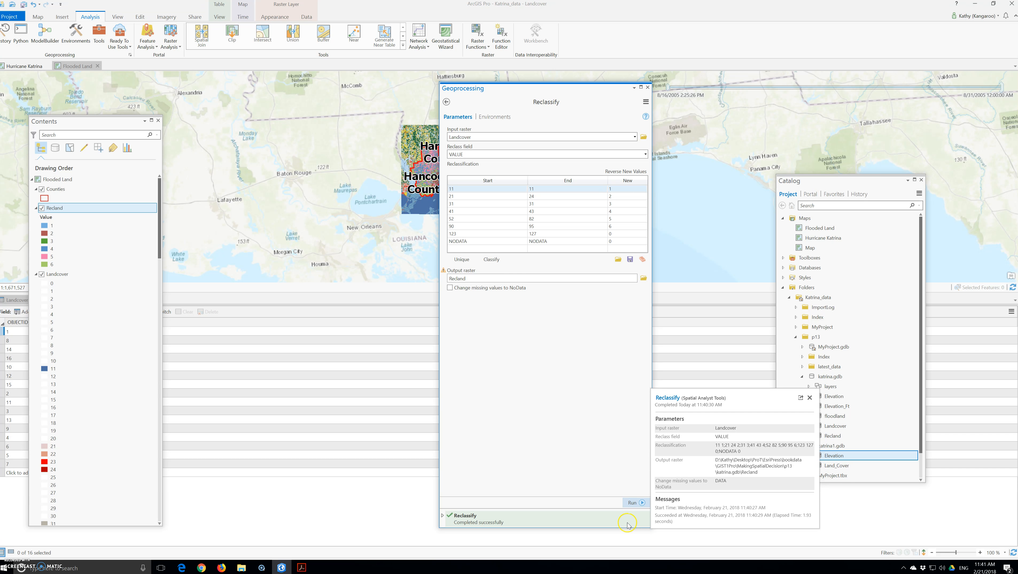
left_click(629, 525)
left_click(645, 537)
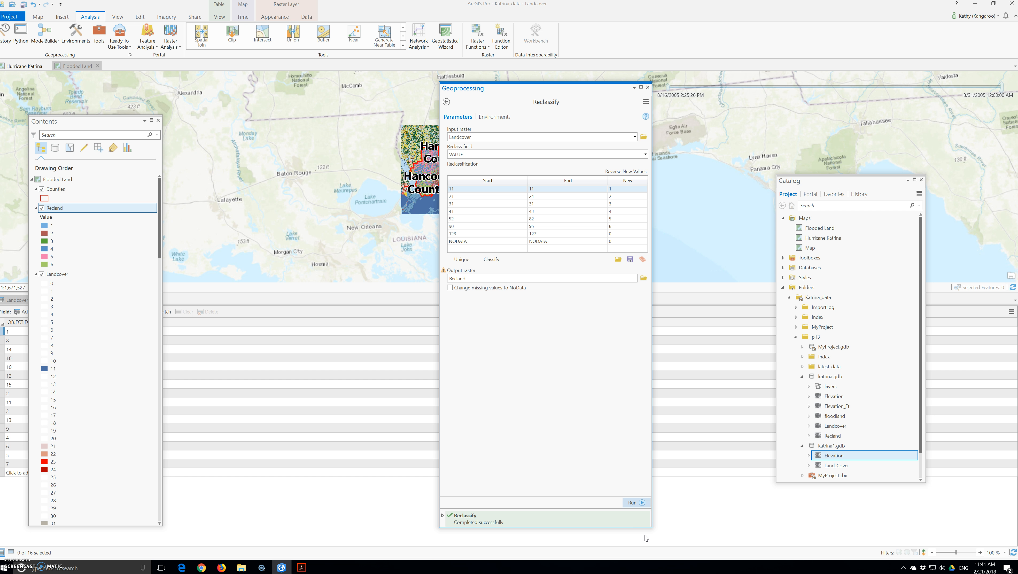
Close the Reclassify tool, hide the Landcover layer, and switch to Chrome
left_click(455, 248)
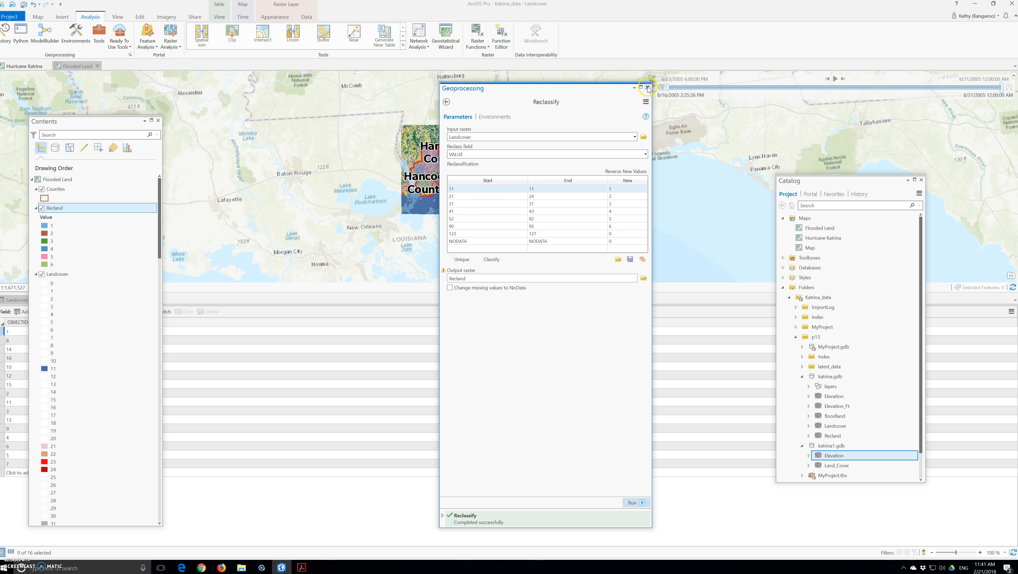
left_click(648, 88)
left_click(51, 275)
left_click(41, 274)
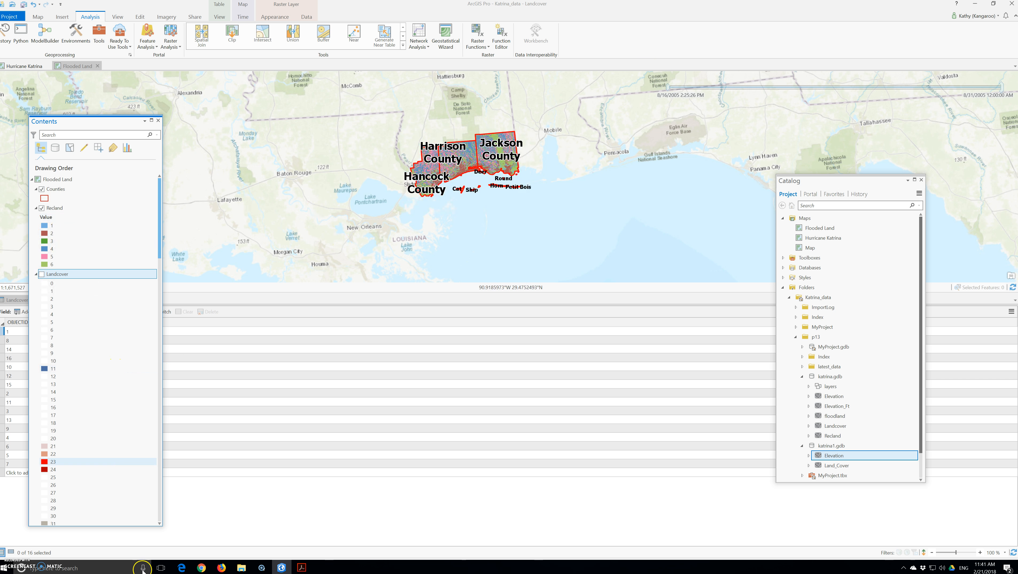
left_click(202, 567)
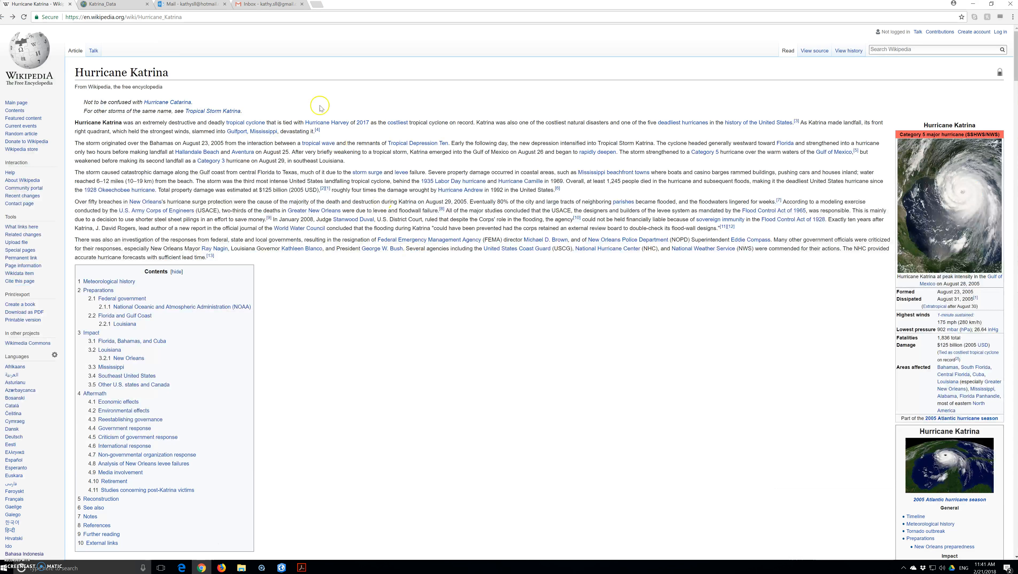
Search a new tab for 'times spetial analyst tools' and open the Times—Help | ArcGIS Pro page
left_click(317, 5)
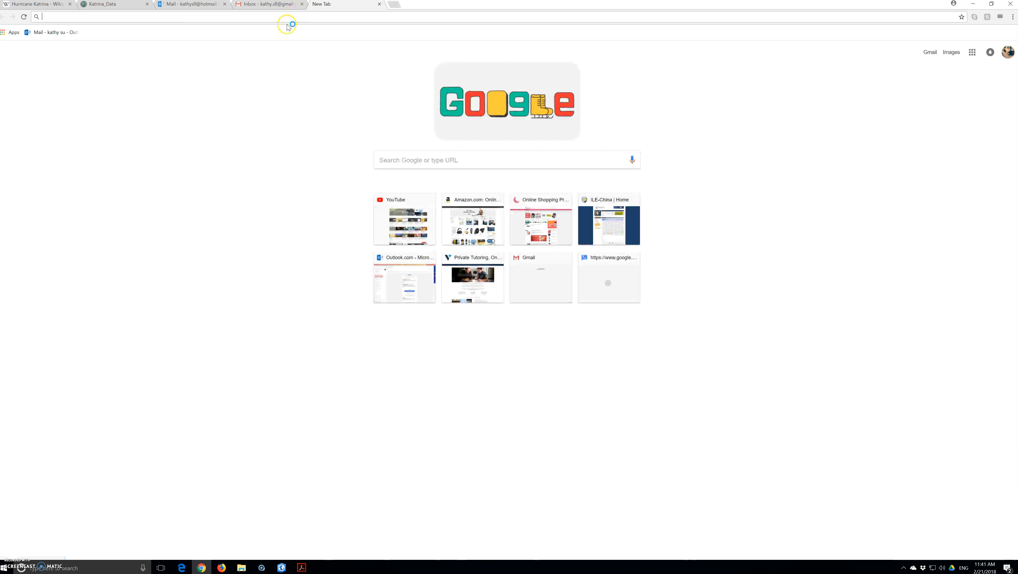
left_click(288, 20)
type("times")
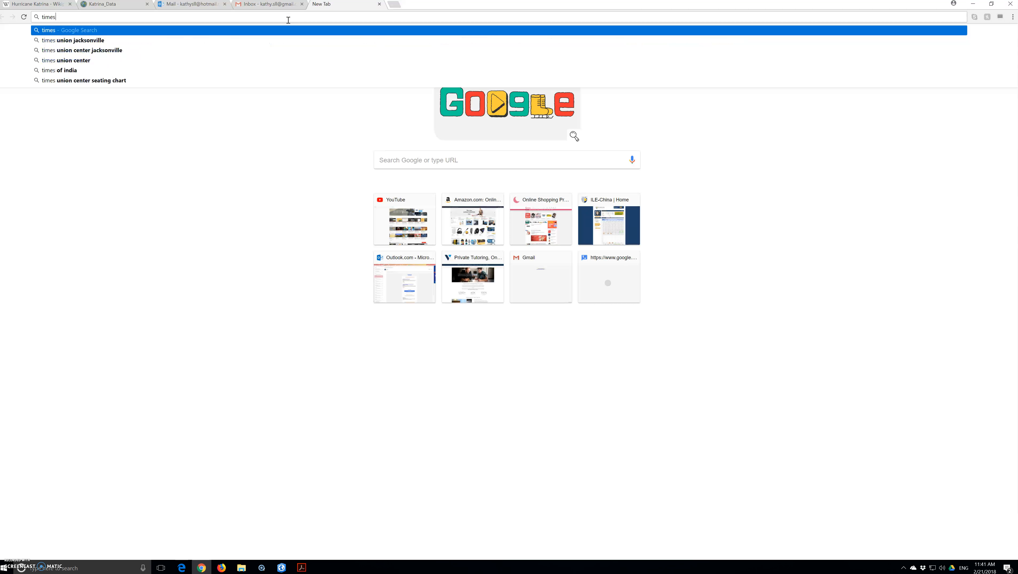
type(" spetial")
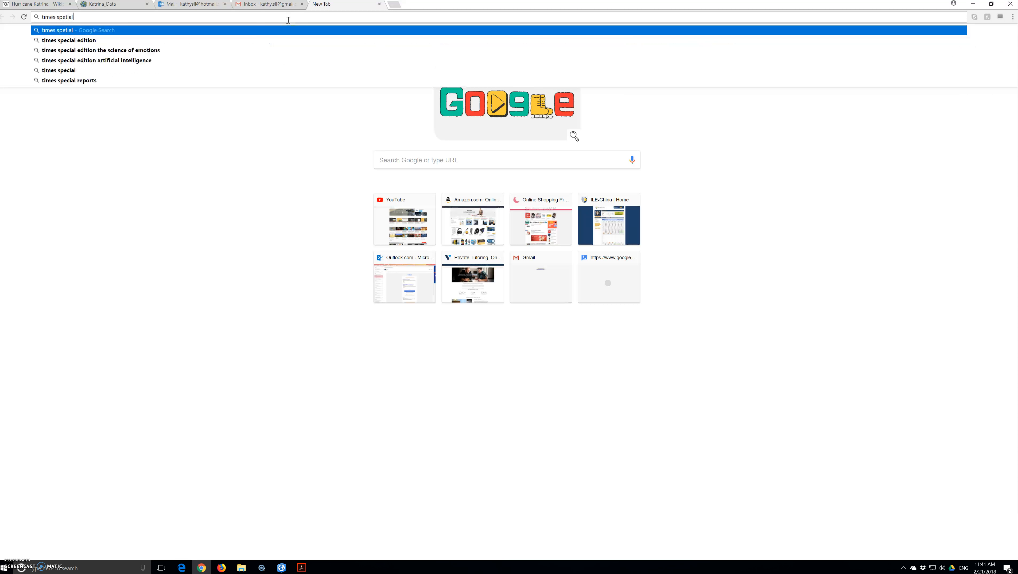
type(" analyst ")
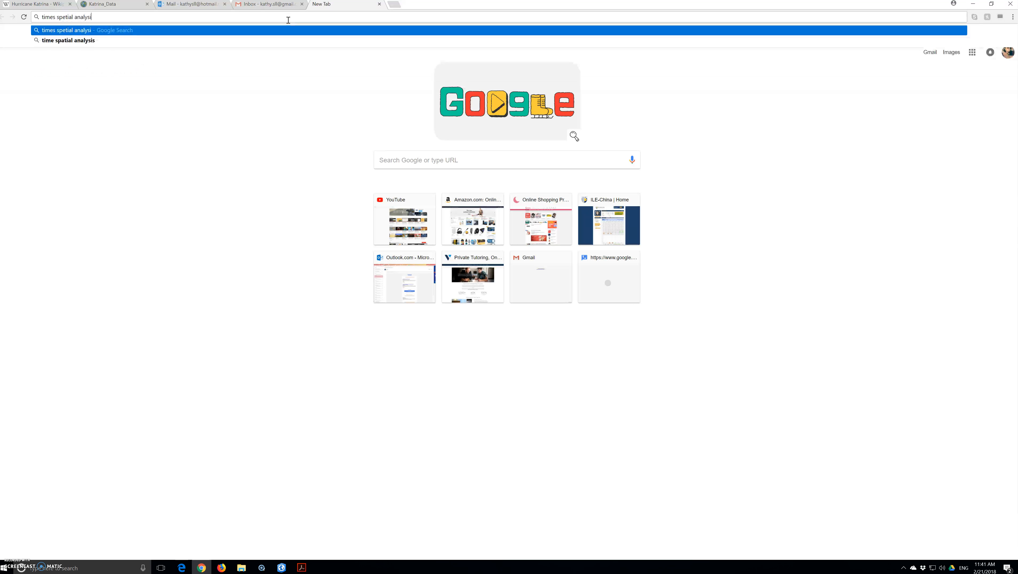
type("tools")
key("Return")
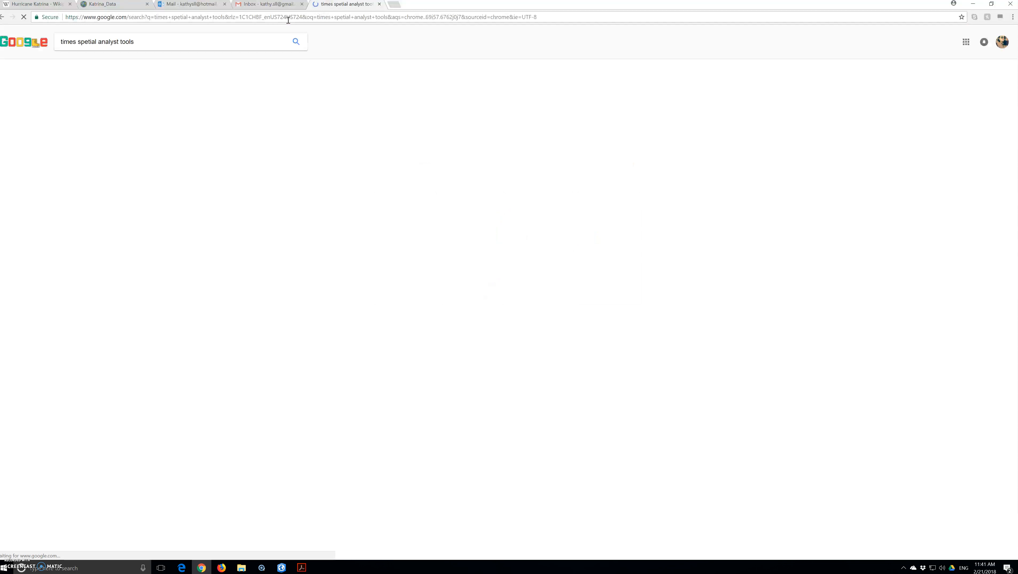
left_click(162, 127)
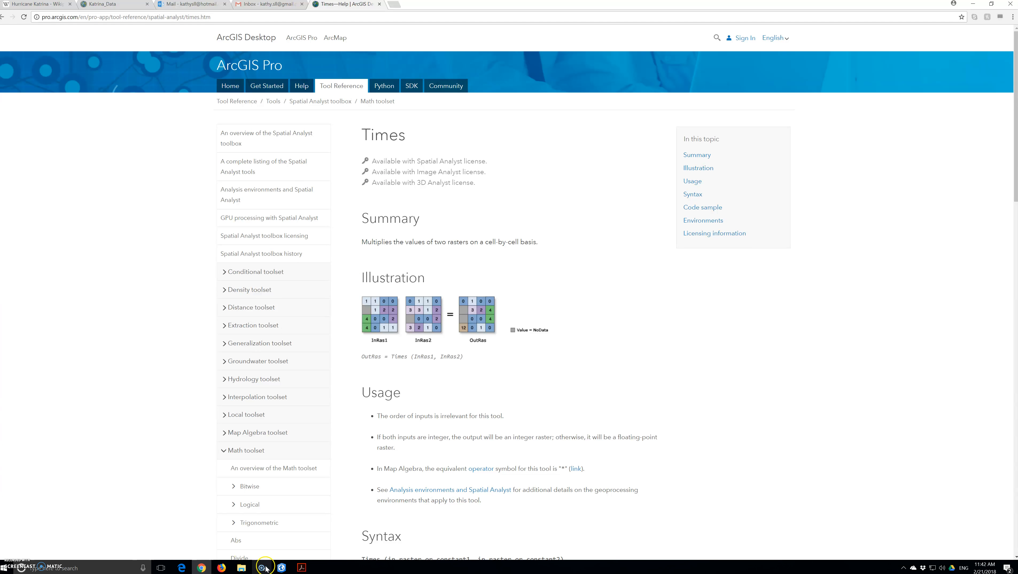
Back in ArcGIS Pro, find and open the Times geoprocessing tool
left_click(282, 567)
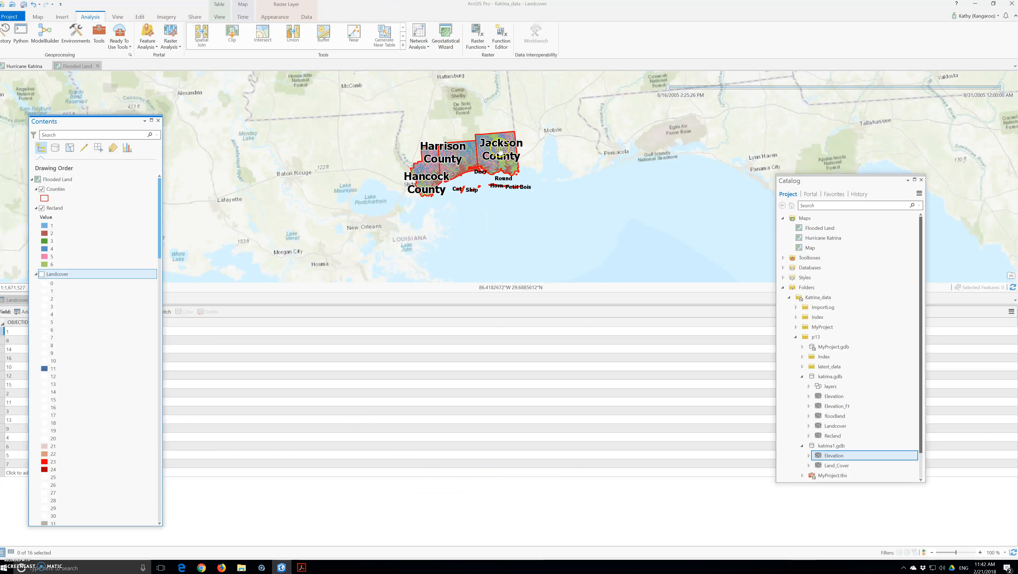
left_click(99, 39)
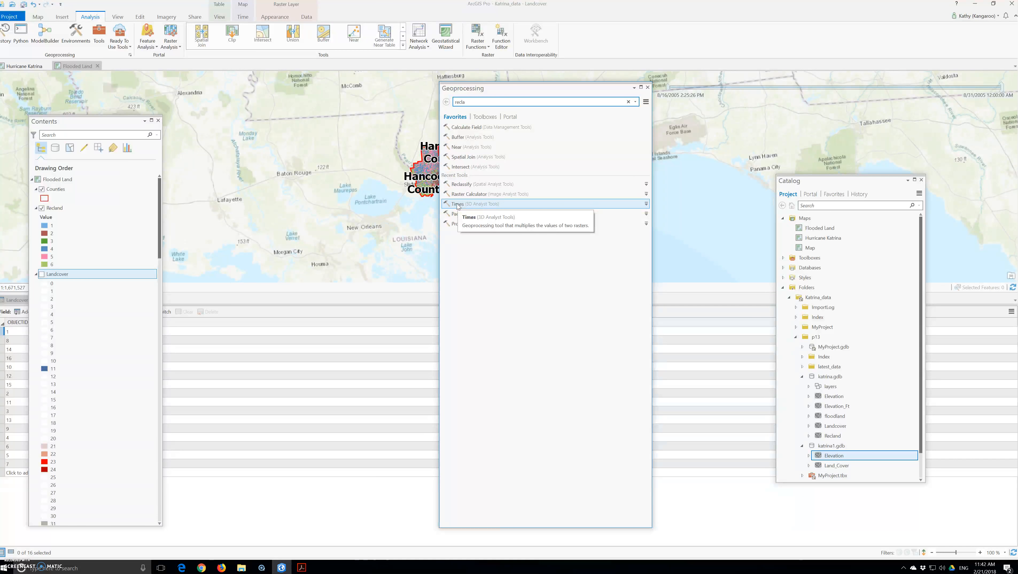
left_click(477, 103)
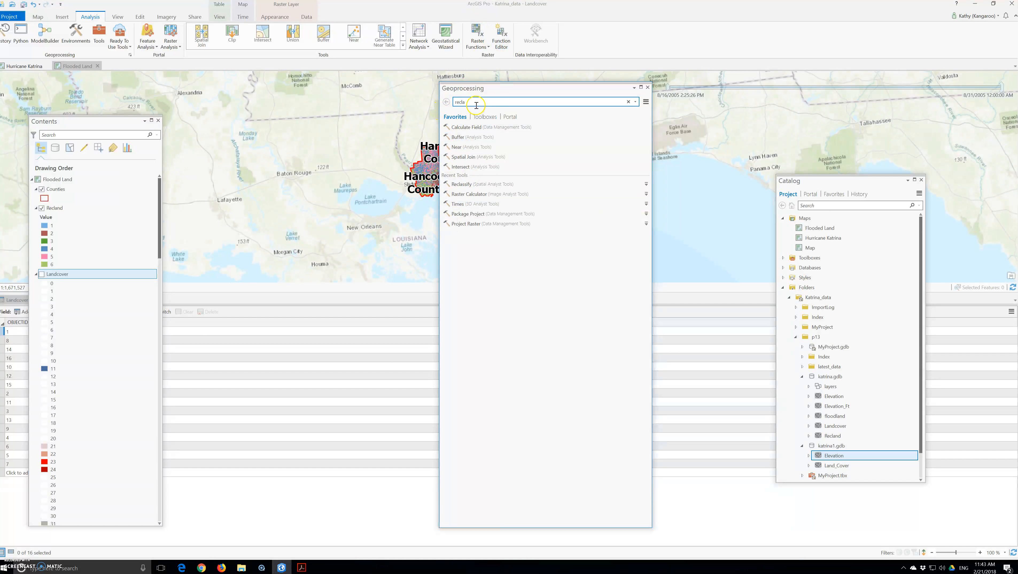
left_click_drag(476, 106, 453, 104)
type("tim")
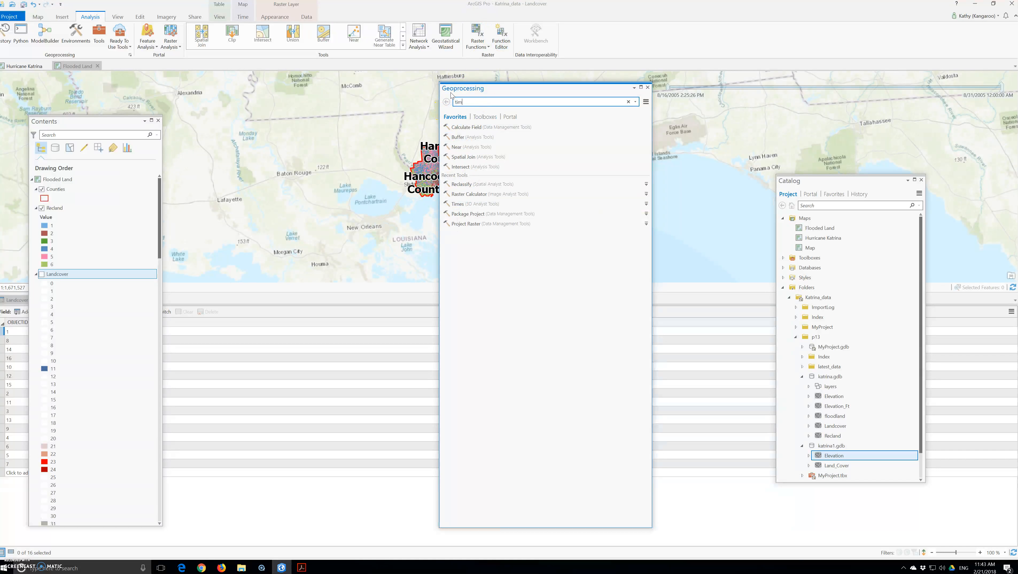
type("es")
left_click(455, 133)
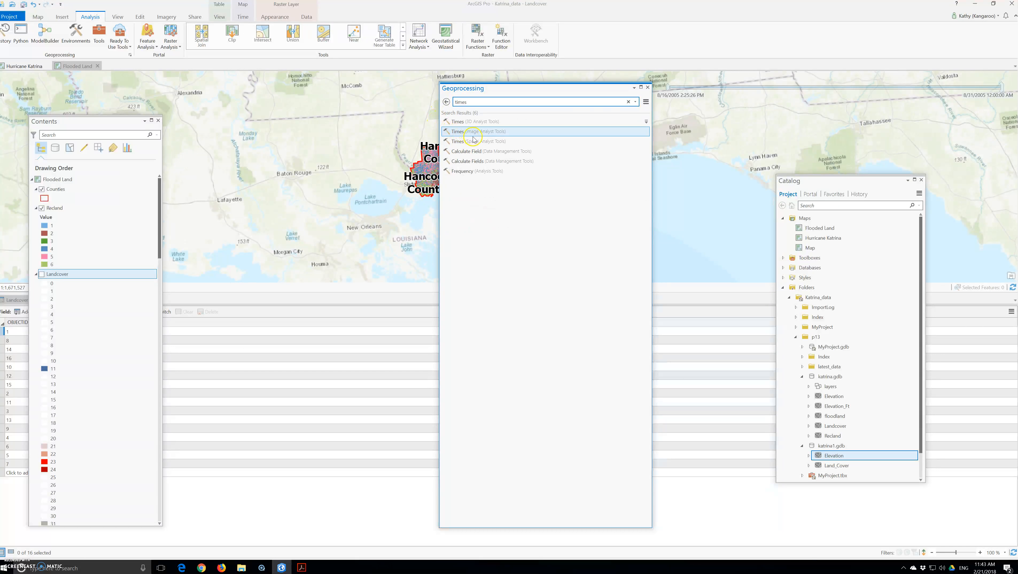
left_click(473, 137)
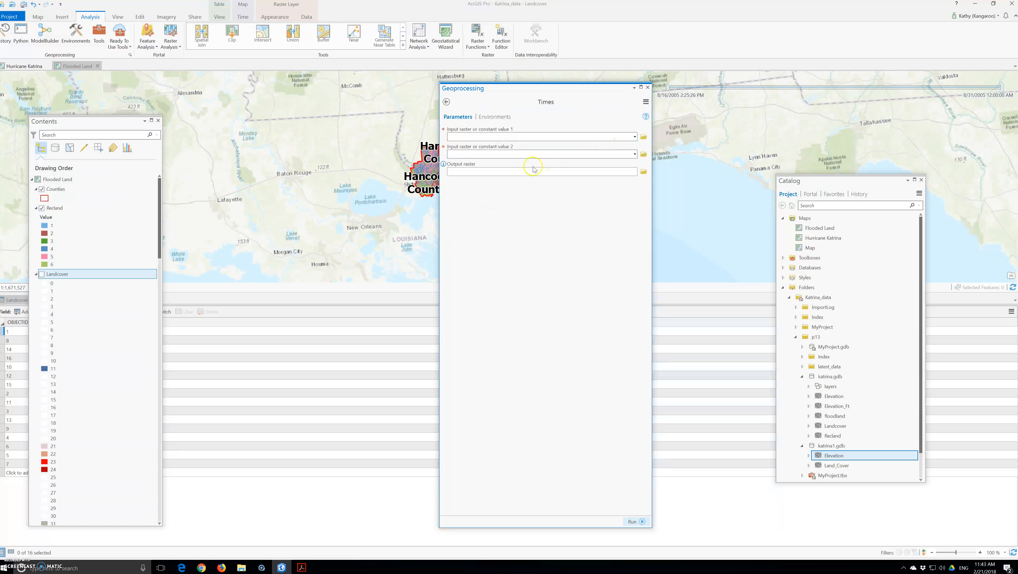
Multiply Recland by floodland into an output raster named finalcover and run it
left_click(632, 136)
left_click(635, 137)
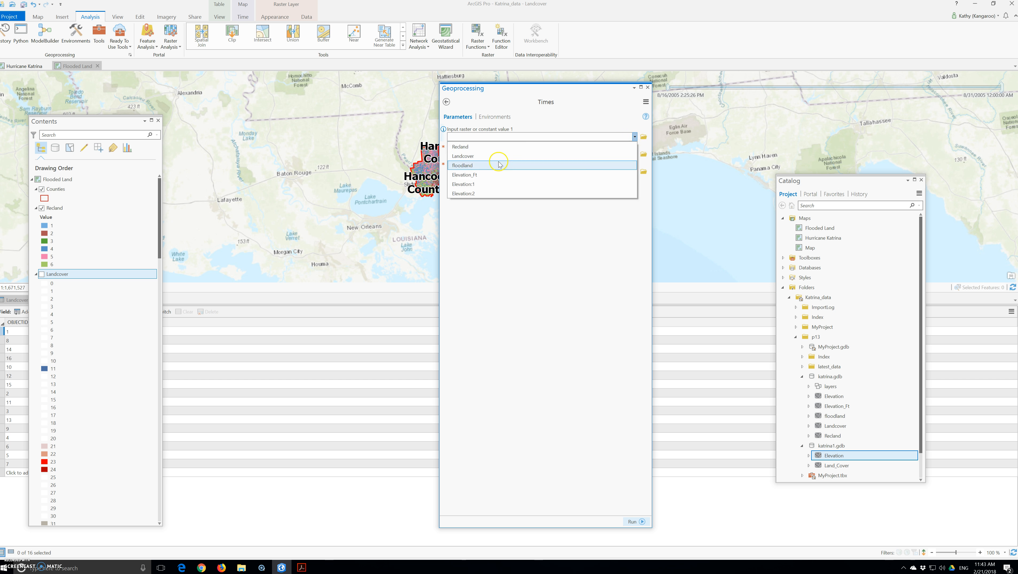
left_click(482, 174)
left_click(474, 147)
left_click(635, 155)
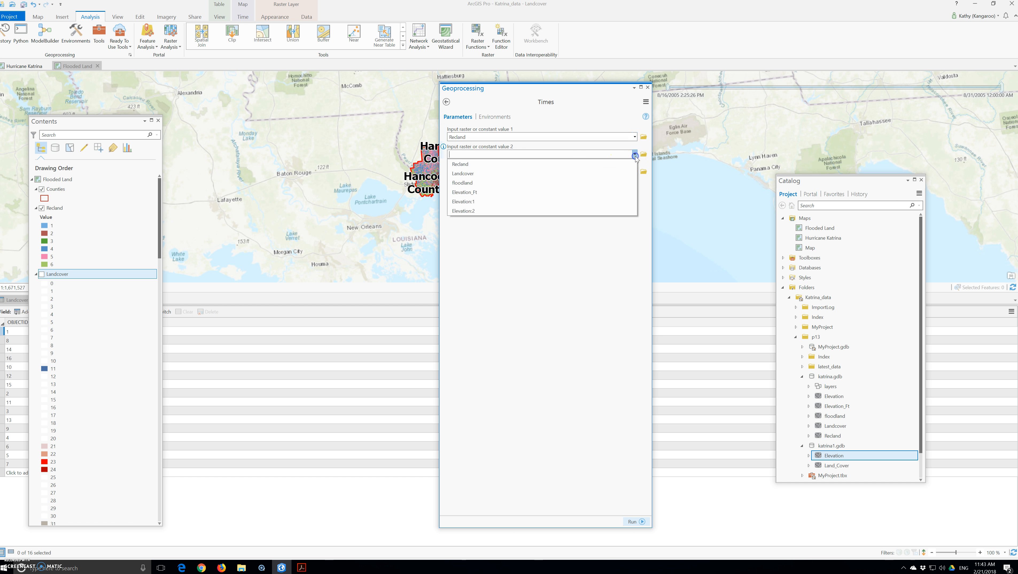
left_click(478, 183)
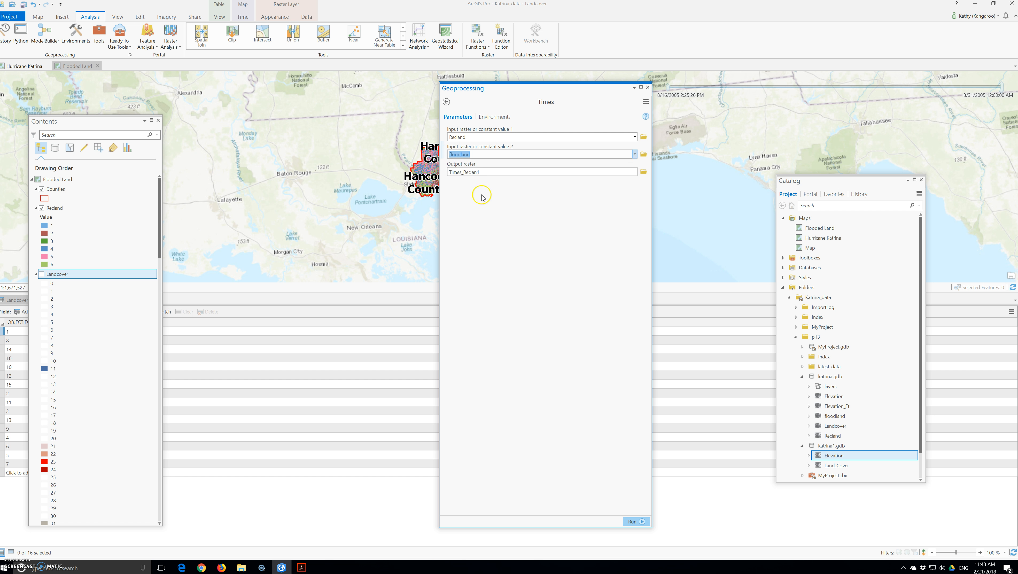
left_click(644, 172)
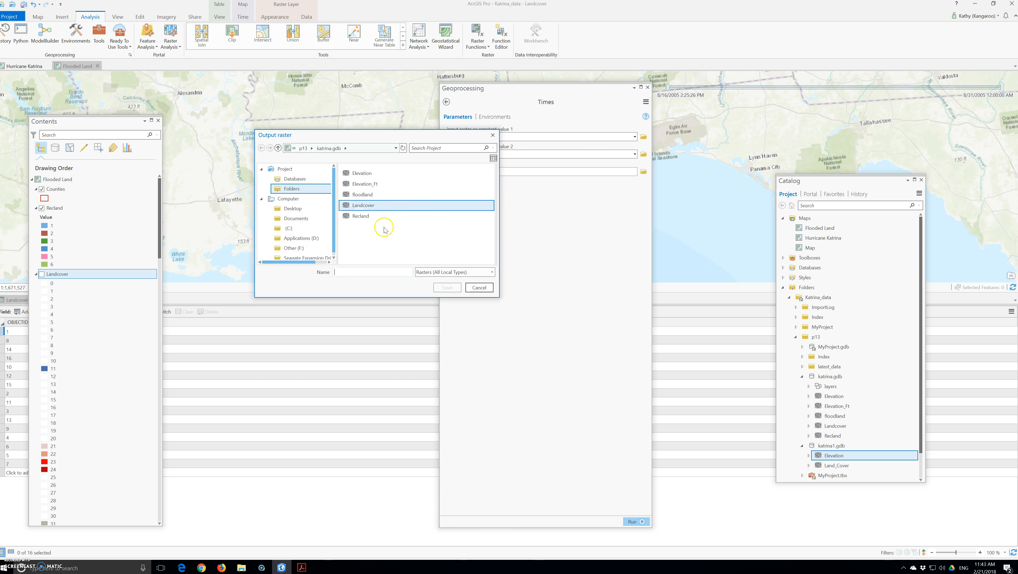
left_click(352, 273)
type("finalcover")
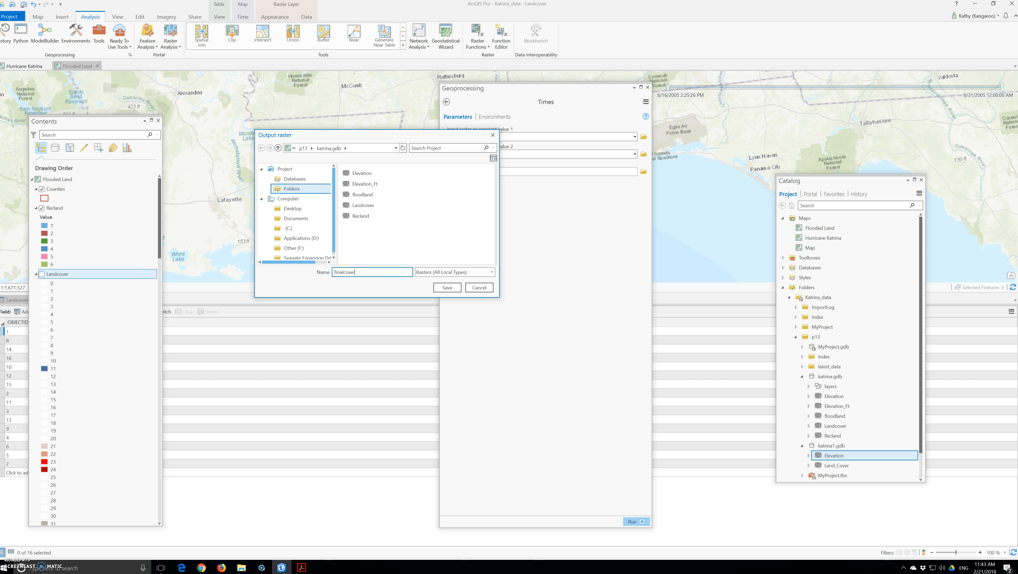
left_click(440, 286)
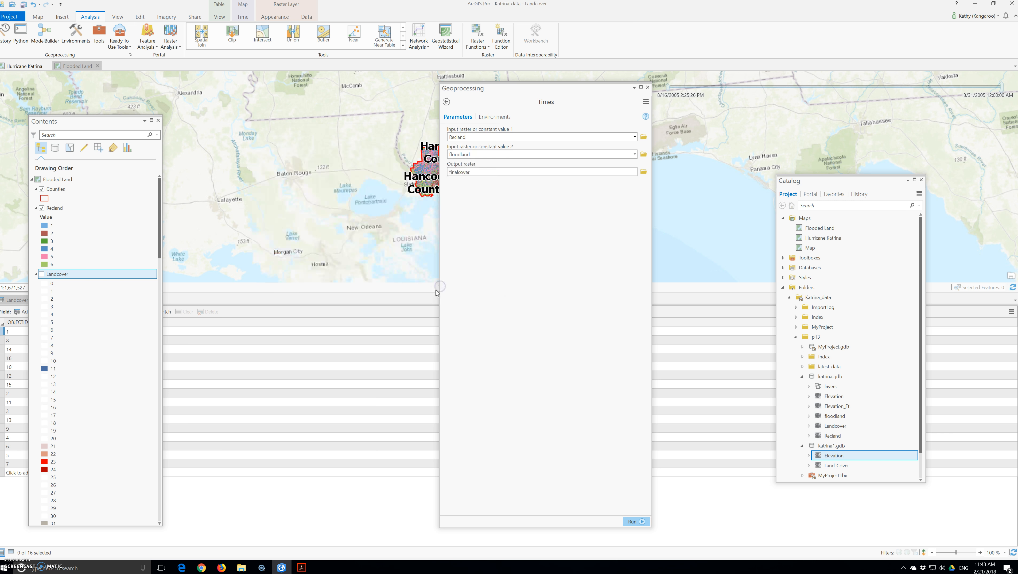
left_click(635, 520)
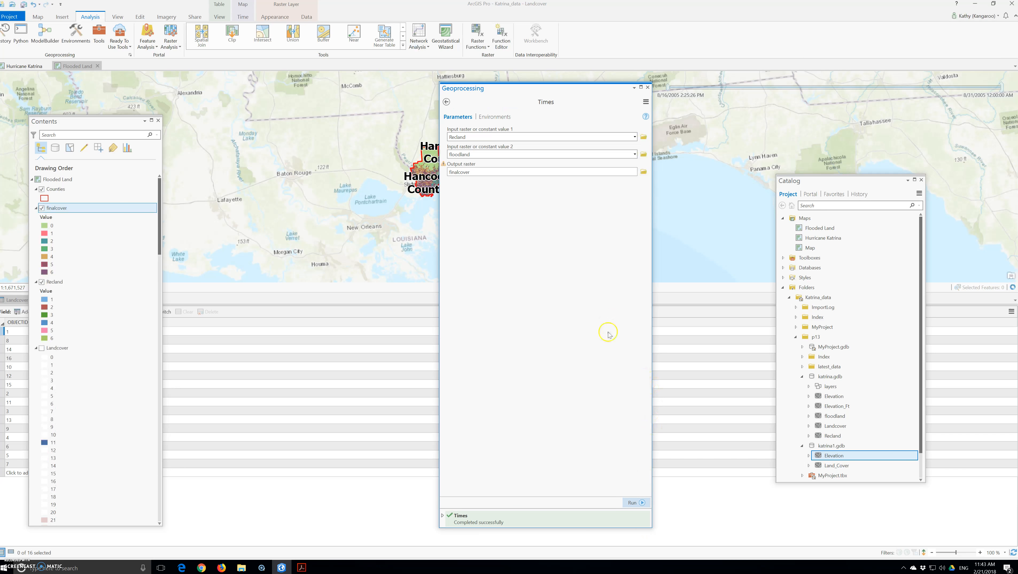
Close the Times tool, hide Recland, and collapse the Landcover legend in Contents
left_click(648, 88)
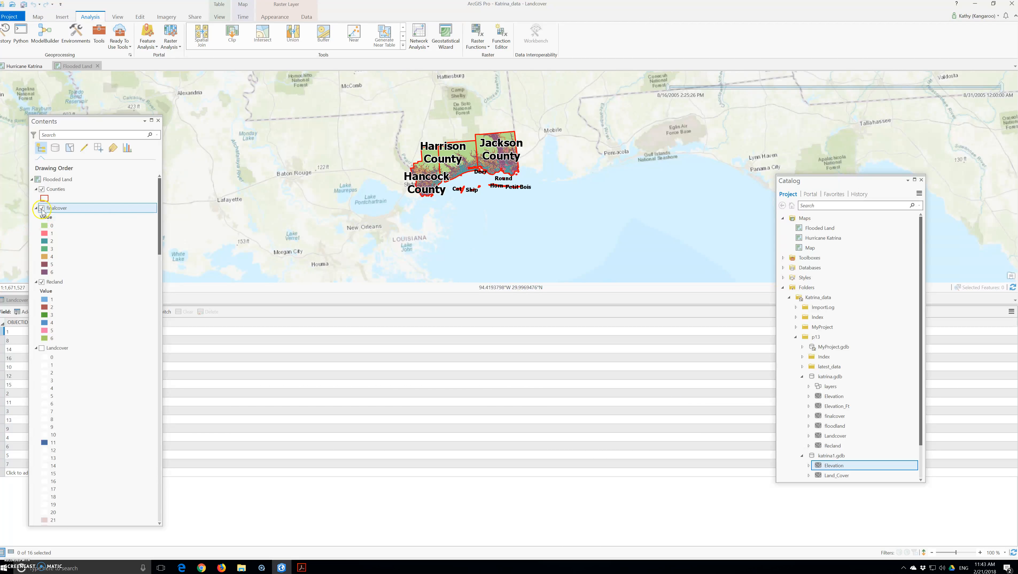
left_click(42, 281)
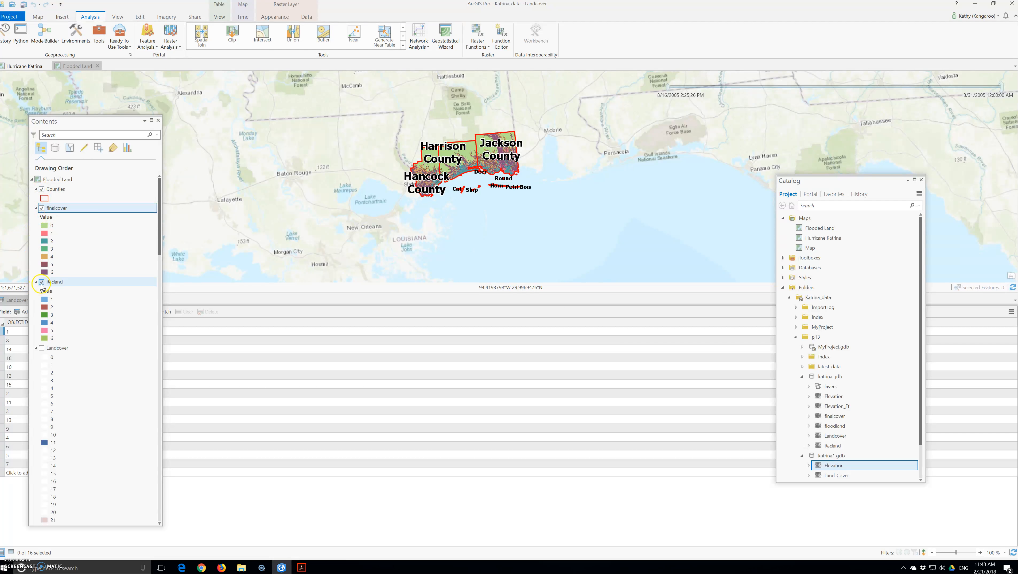
scroll(40, 288, "down", 3)
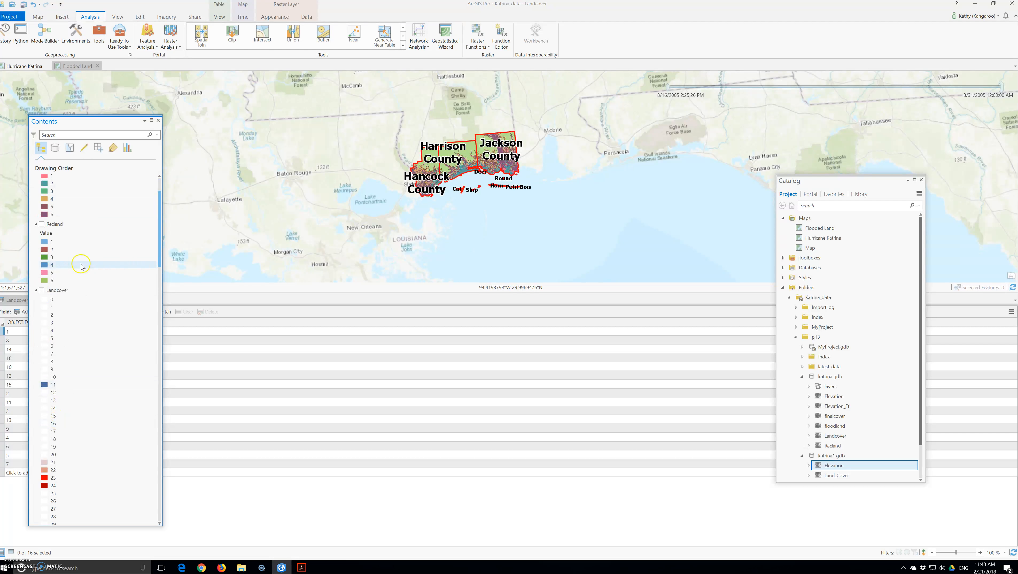
left_click(36, 290)
left_click(42, 330)
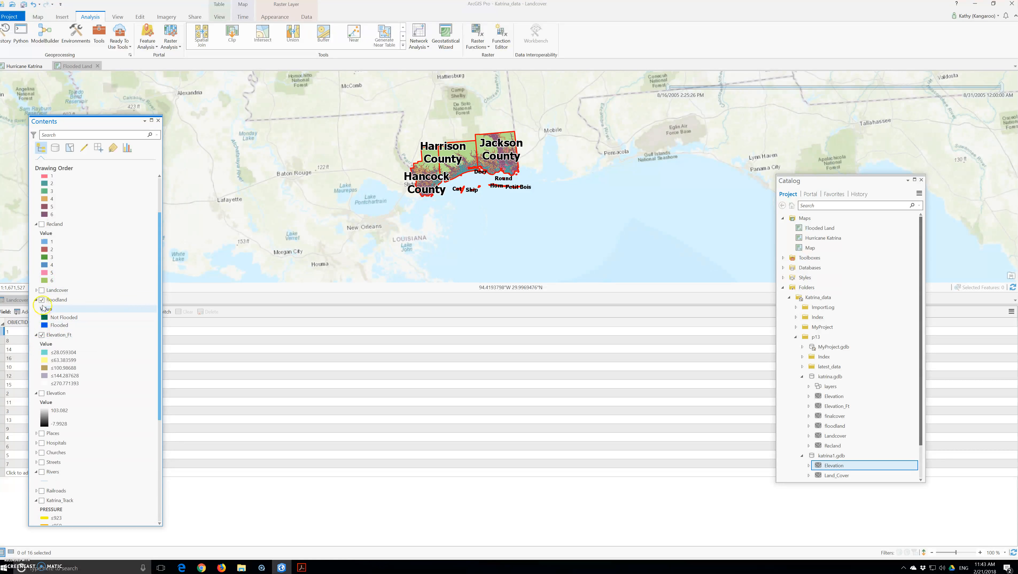